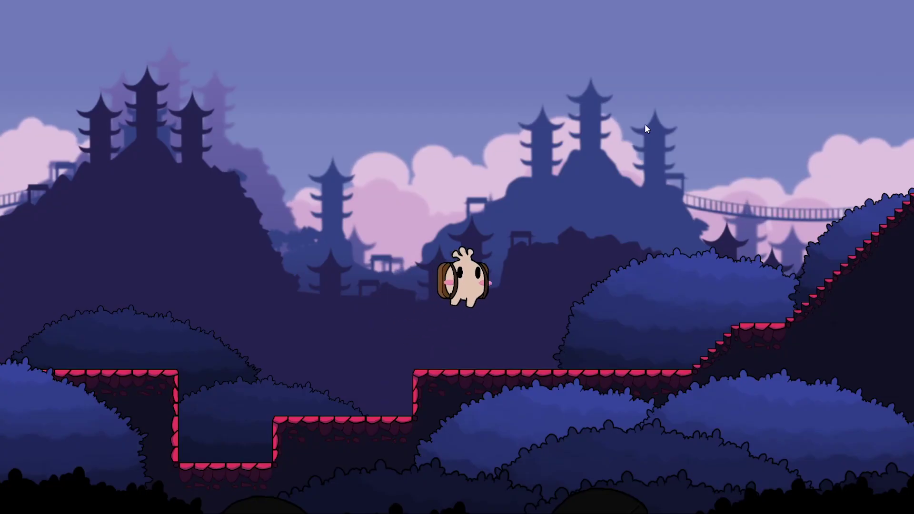
- Play the level, rolling the character up the stepped slope, back down, then right along the ground
key(Right)
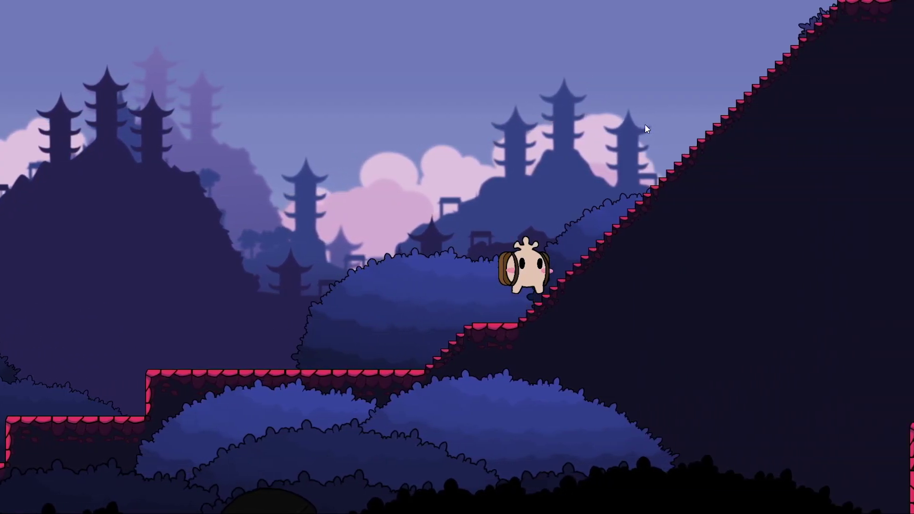
key(Left)
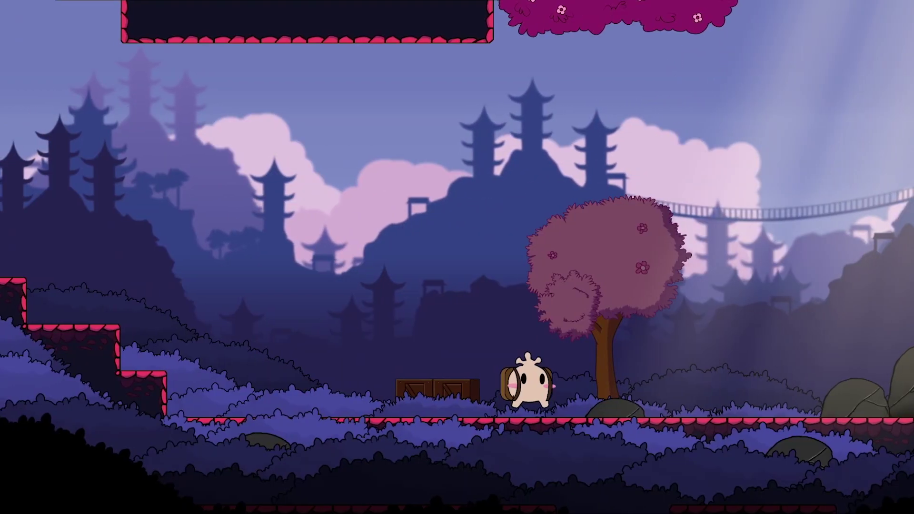
key(Right)
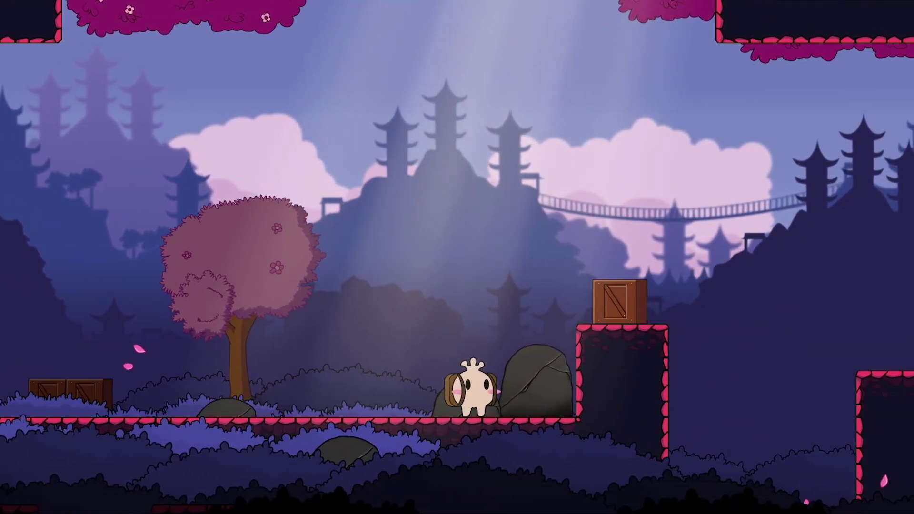
- Hop the character onto the crate ledge, then tint the current layer green and lower its depth to 1
key(Right)
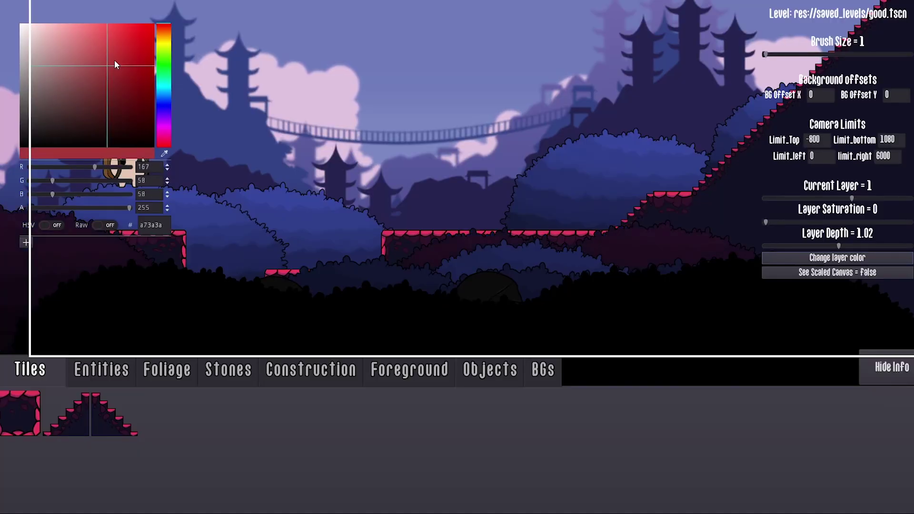
click(164, 43)
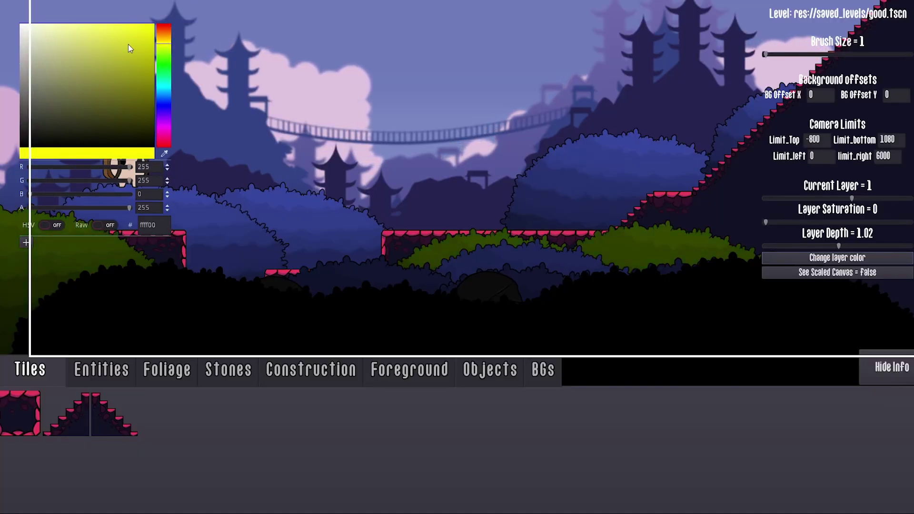
drag(166, 49, 164, 62)
drag(786, 239, 837, 240)
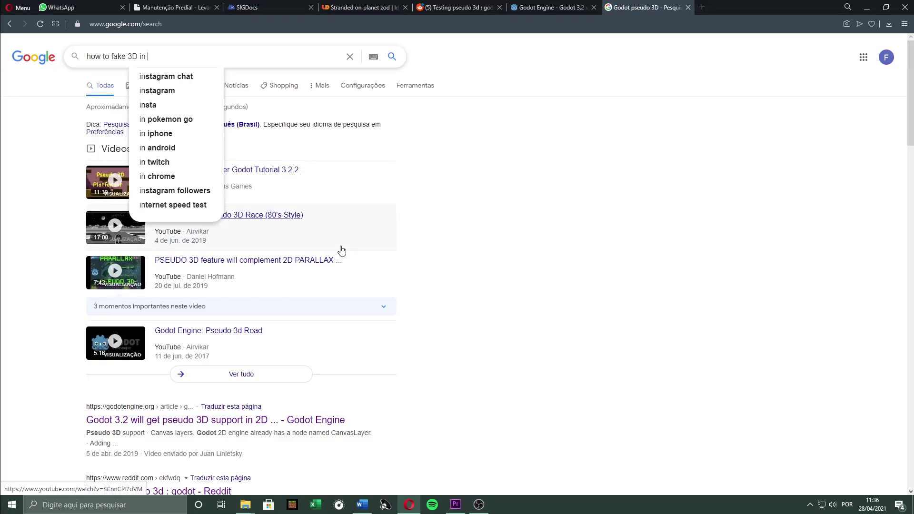
- Search Google for 'how to fake 3D in godot please help' and scroll through the pseudo 3D article
text( please help)
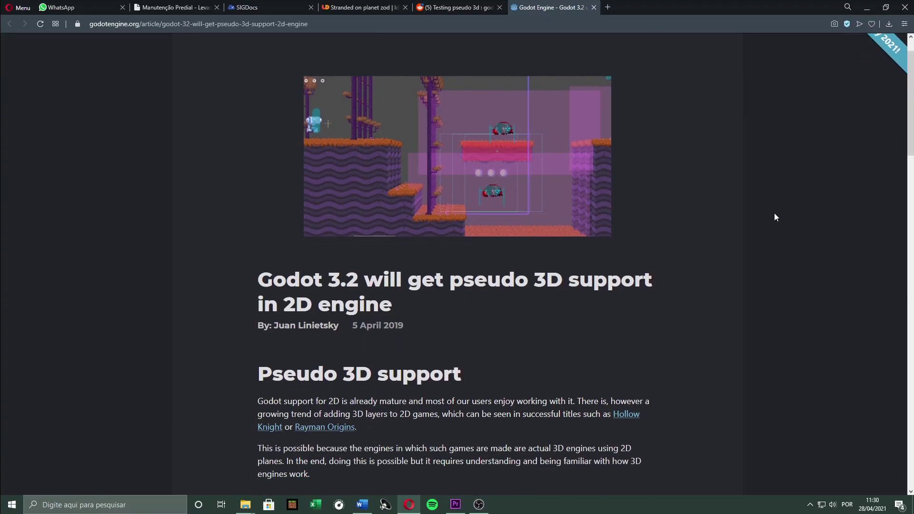
scroll(775, 217, down, 4)
scroll(774, 213, down, 8)
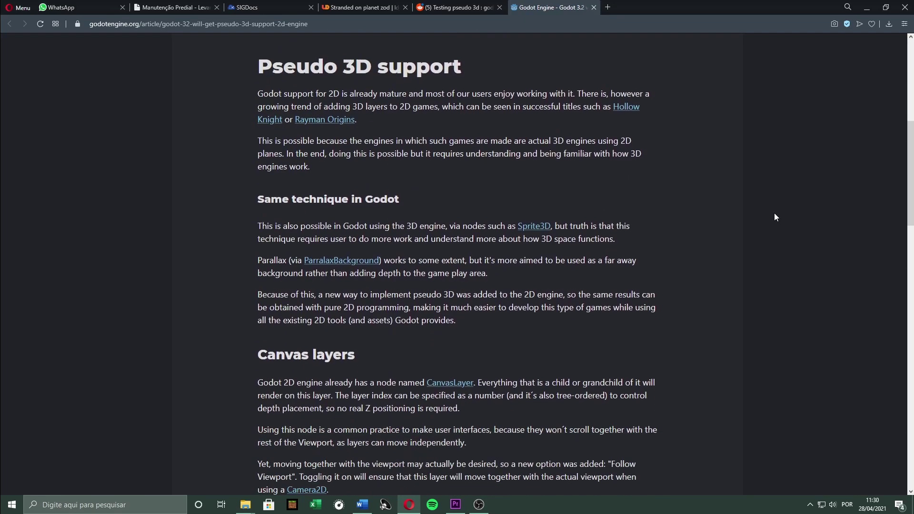
scroll(762, 223, down, 5)
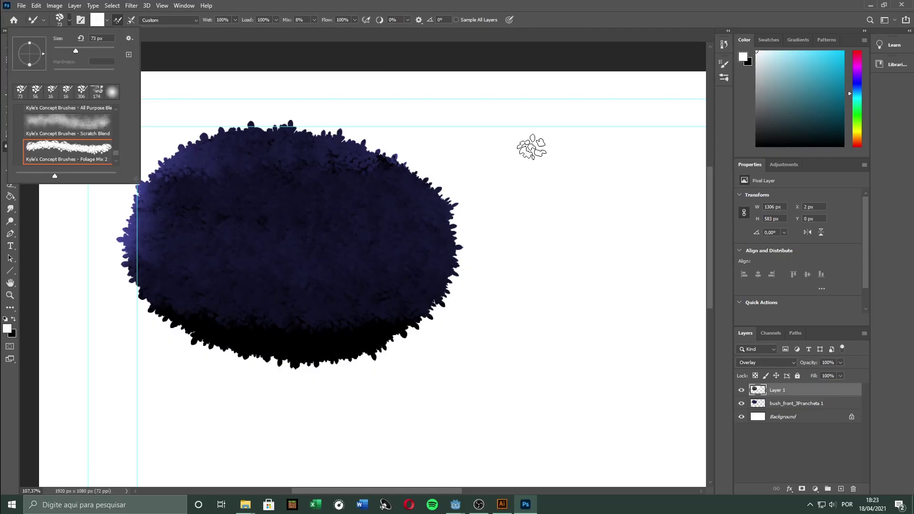
- Paint lighter purple strokes across the dark bush with the Foliage Mix brush preset
click(74, 171)
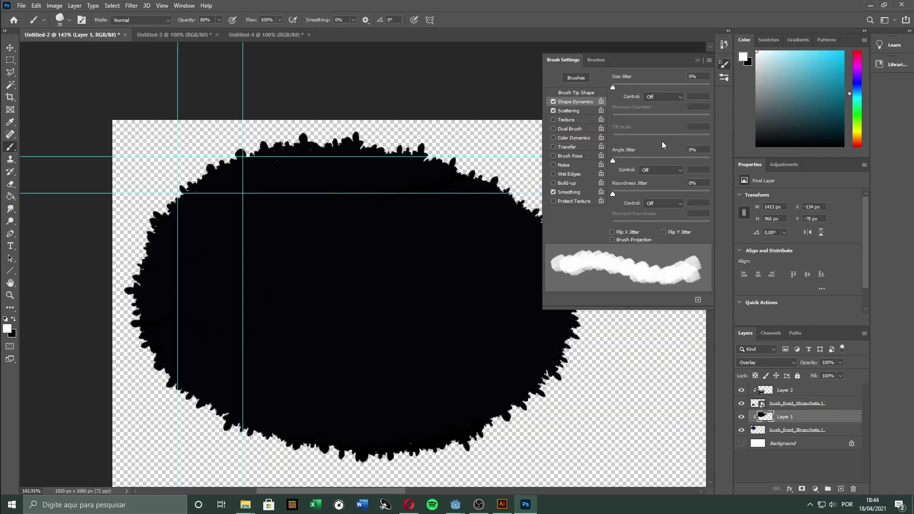
key(F5)
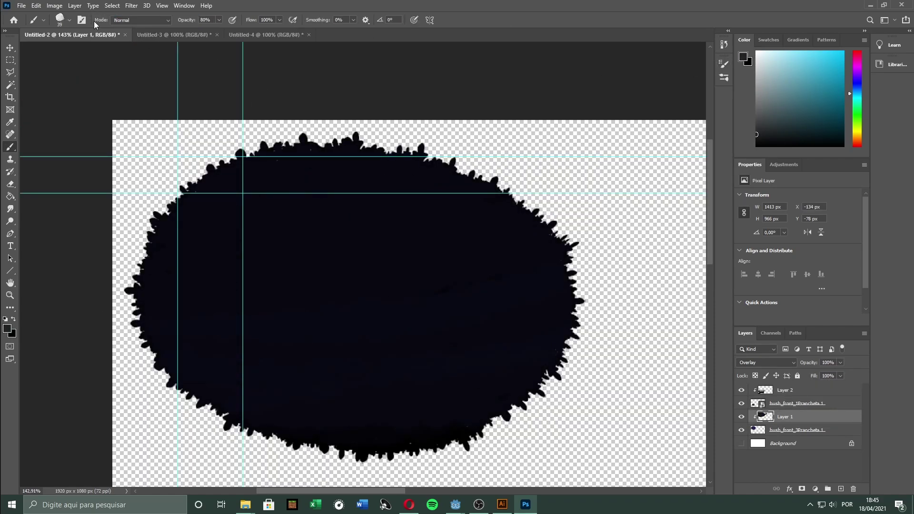
mouse_move(181, 271)
mouse_down()
mouse_move(582, 286)
mouse_move(113, 198)
mouse_move(386, 246)
mouse_up()
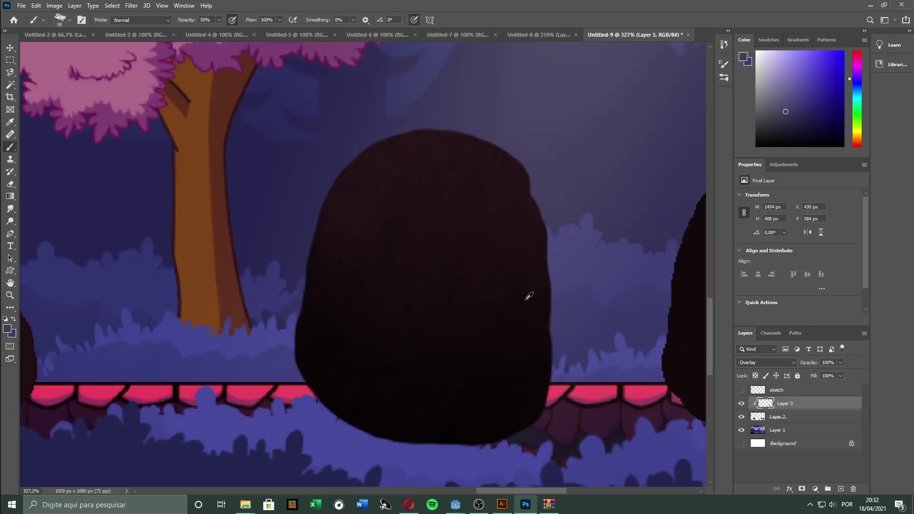
- Draw a thin diagonal crack across the grey rock with the MB Fine Line brush at 3 px
click(60, 20)
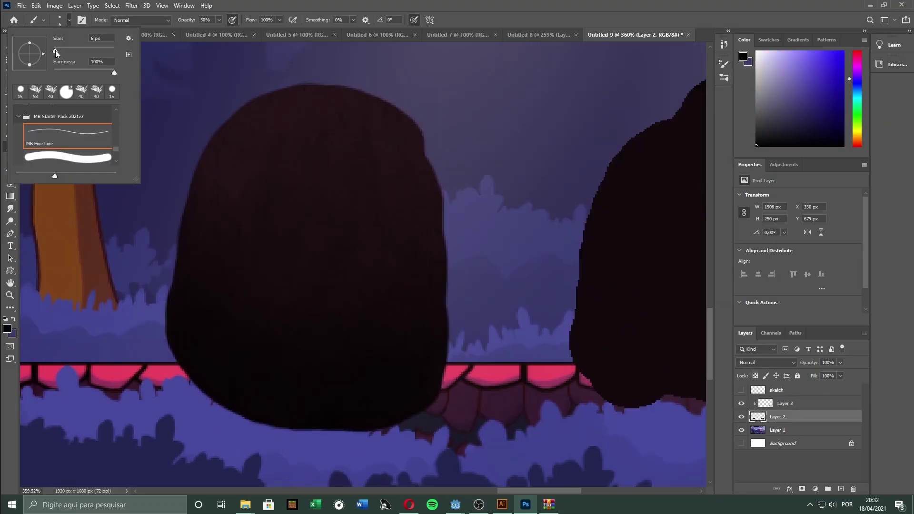
drag(54, 56, 55, 56)
key(Return)
drag(245, 227, 302, 135)
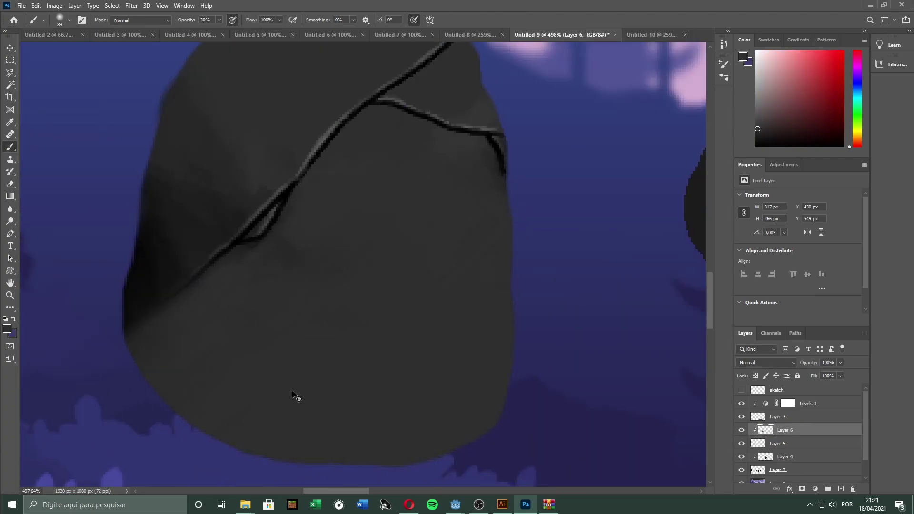
alt+scroll(296, 396, down, 6)
alt+scroll(450, 329, up, 5)
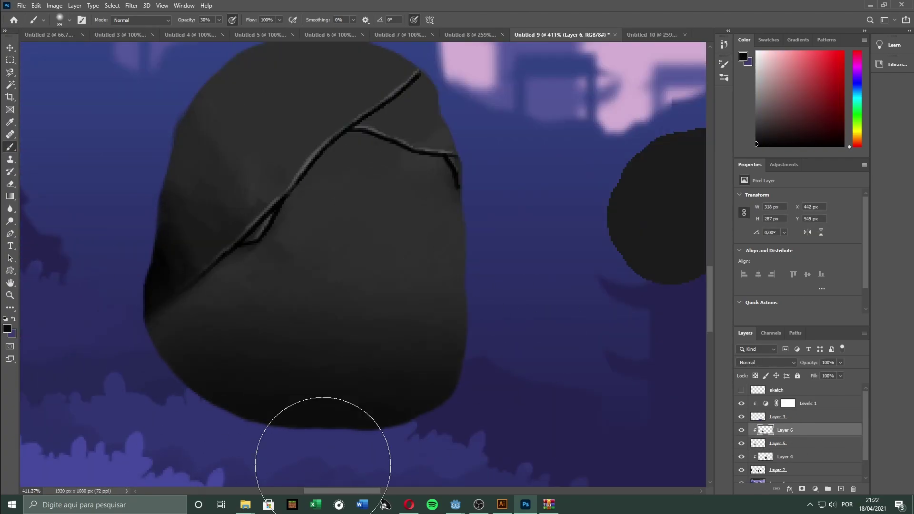
alt+scroll(434, 260, down, 5)
alt+scroll(384, 163, up, 5)
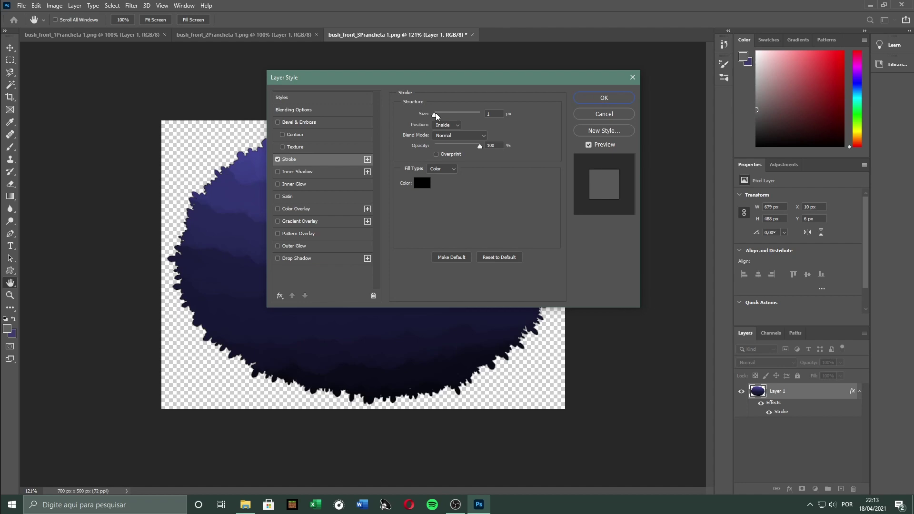
- Set the bush's Stroke layer style to 3 px, positioned Outside, and apply it
drag(436, 113, 435, 113)
click(447, 125)
click(444, 117)
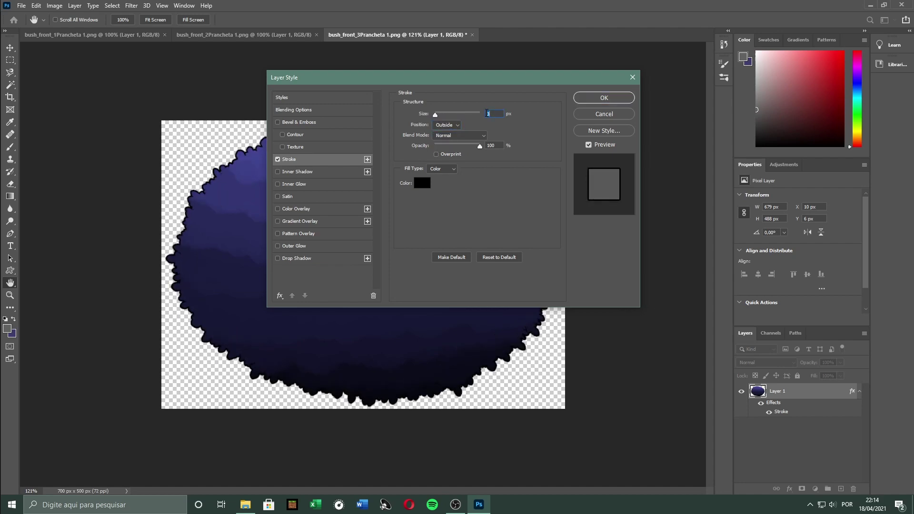
key(Return)
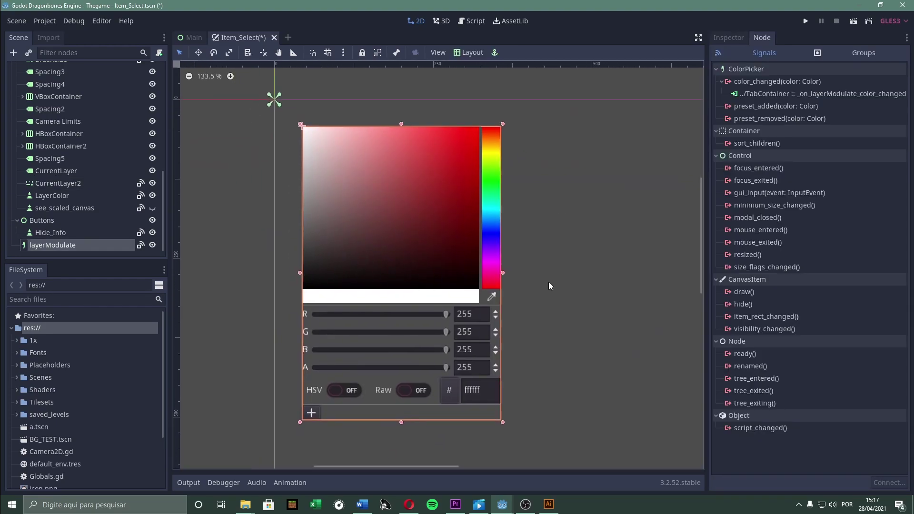
- Lower the tint Amount on the bush shader
scroll(547, 284, down, 4)
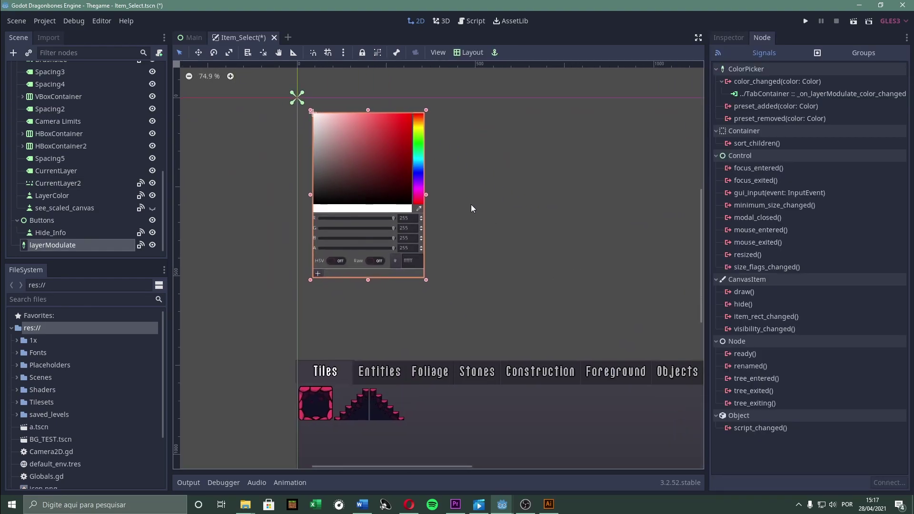
scroll(409, 262, up, 7)
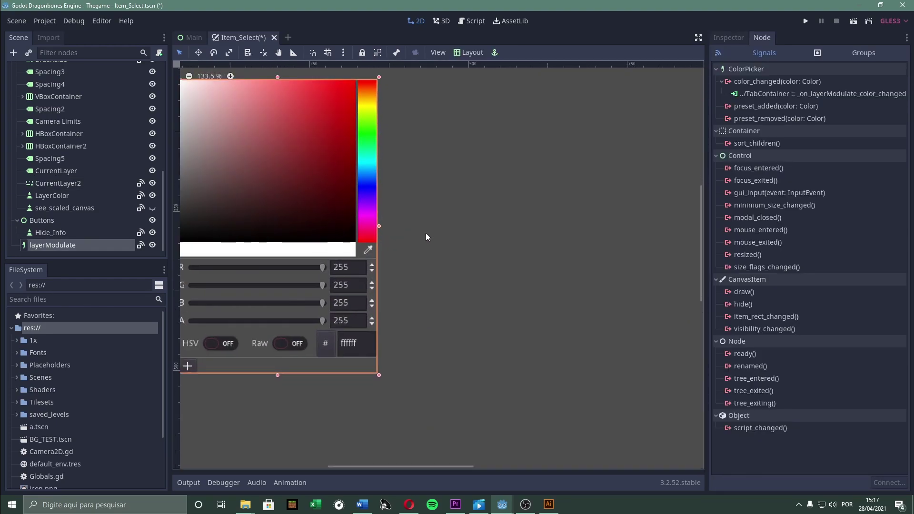
middle_drag(601, 226, 602, 235)
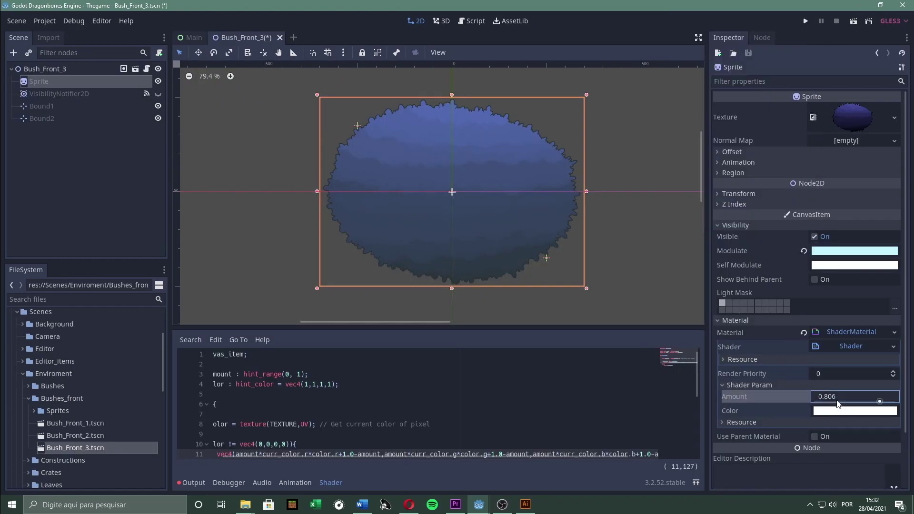
drag(885, 401, 879, 402)
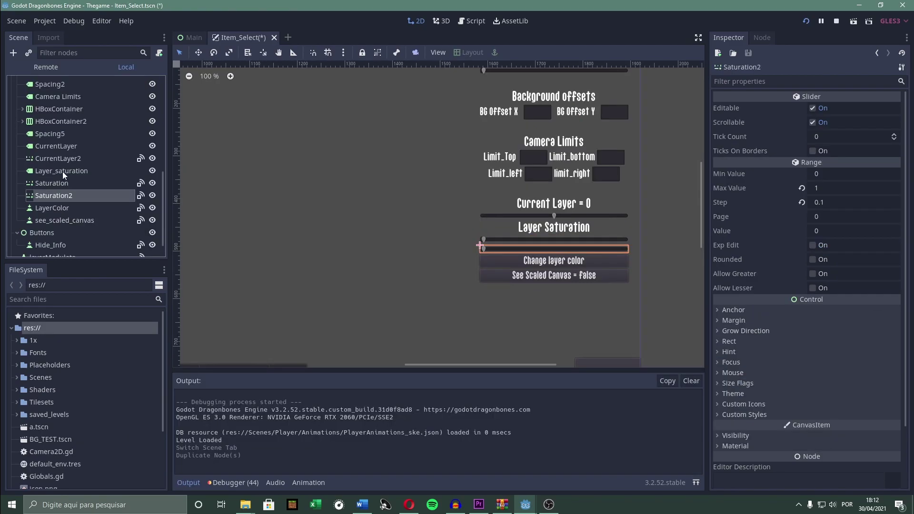
- Duplicate the Layer_saturation label and slider as Layer Depth, then test depth values in the running editor
click(63, 171)
key(ctrl+d)
drag(57, 198, 57, 199)
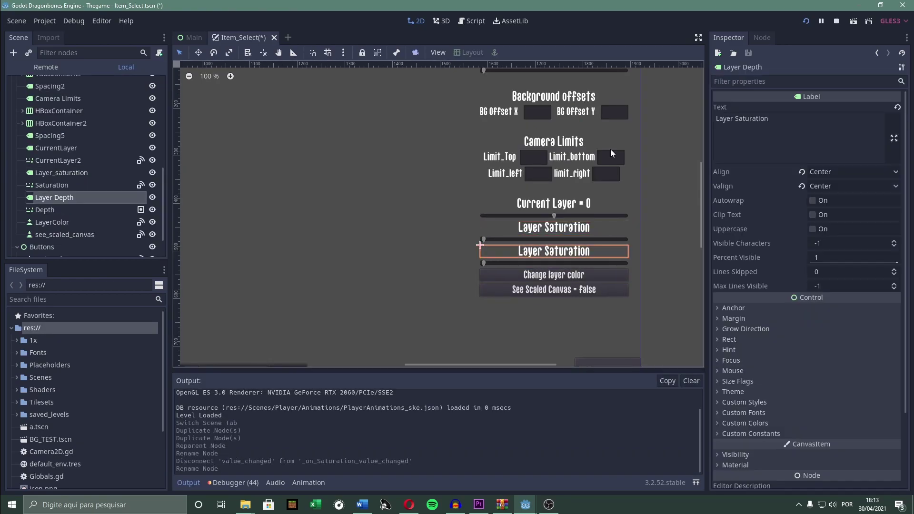
key(ctrl+a)
text(Laye)
click(524, 263)
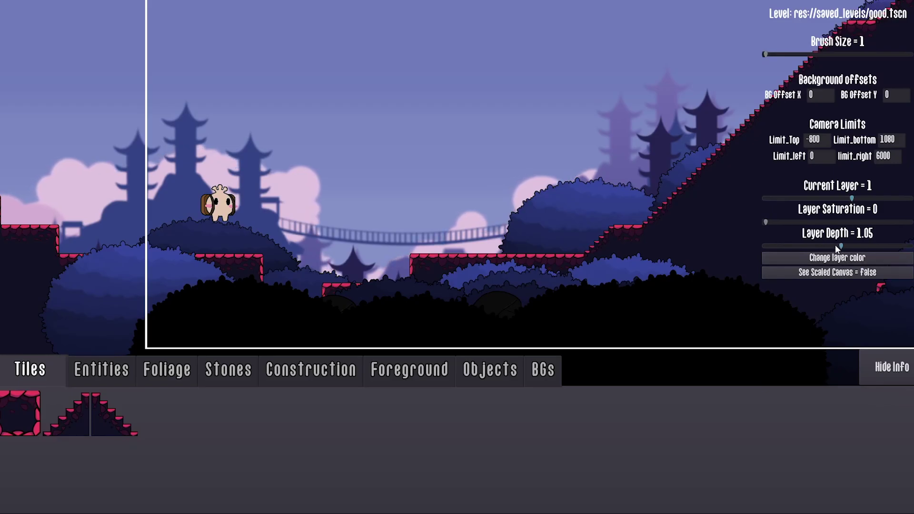
drag(835, 245, 773, 227)
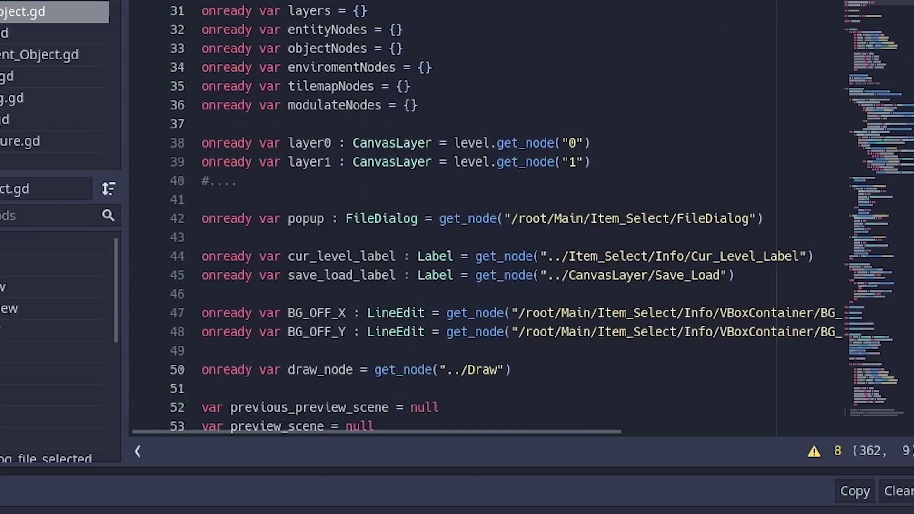
- Move the popup declaration from line 42 onto a new line before _ready
scroll(477, 214, down, 2)
click(527, 100)
triple_click(527, 100)
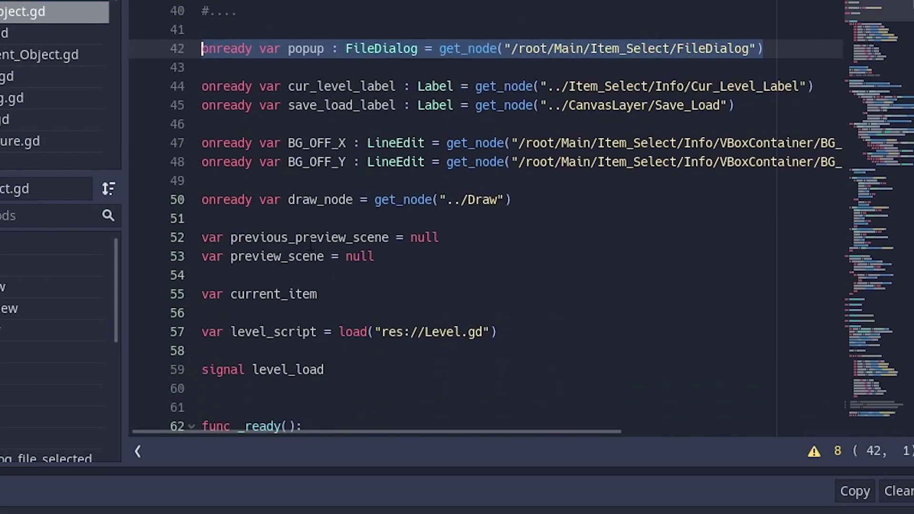
key(ctrl+x)
scroll(333, 215, down, 2)
click(248, 276)
key(Return)
key(ctrl+BackSpace)
key(ctrl+BackSpace)
key(ctrl+BackSpace)
- Change the node path to 'main' and add a new_item. call in the deletable hover handler, then save
text(main)
key(ctrl+s)
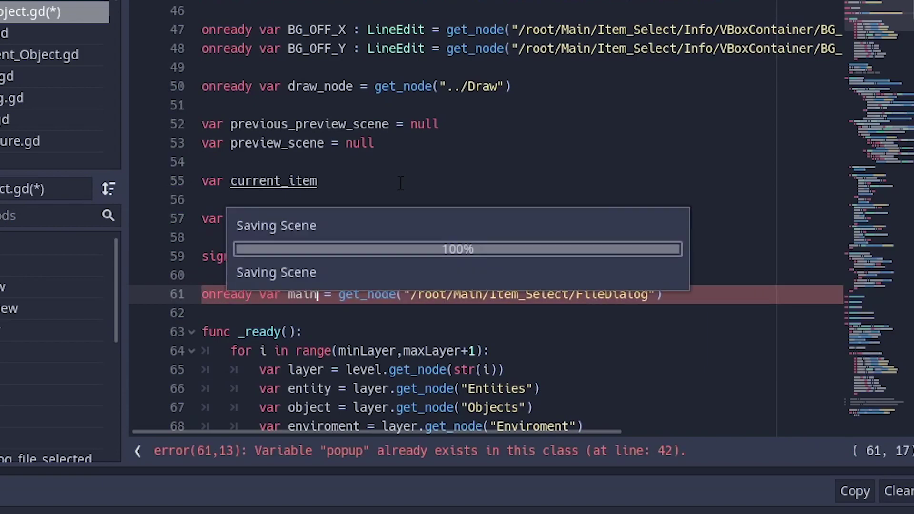
key(End)
key(Left)
key(Left)
key(ctrl+BackSpace)
key(ctrl+BackSpace)
key(ctrl+BackSpace)
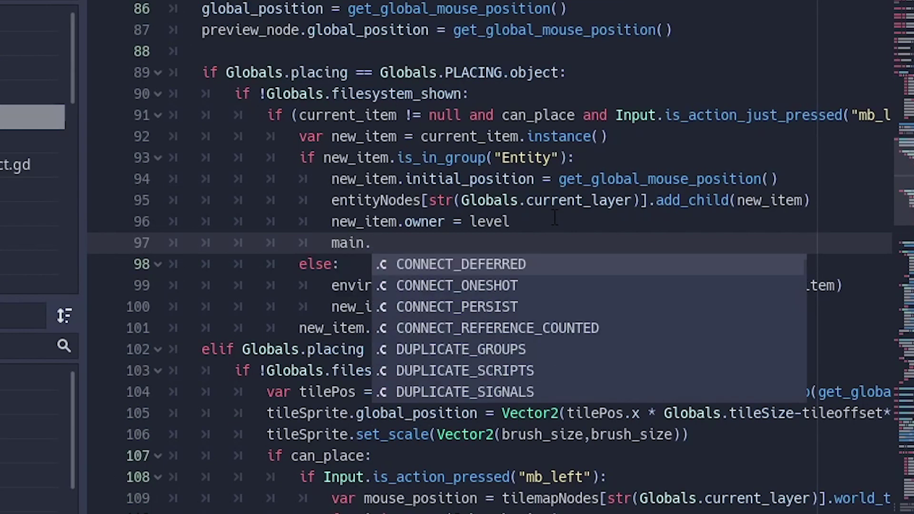
text(new_item.)
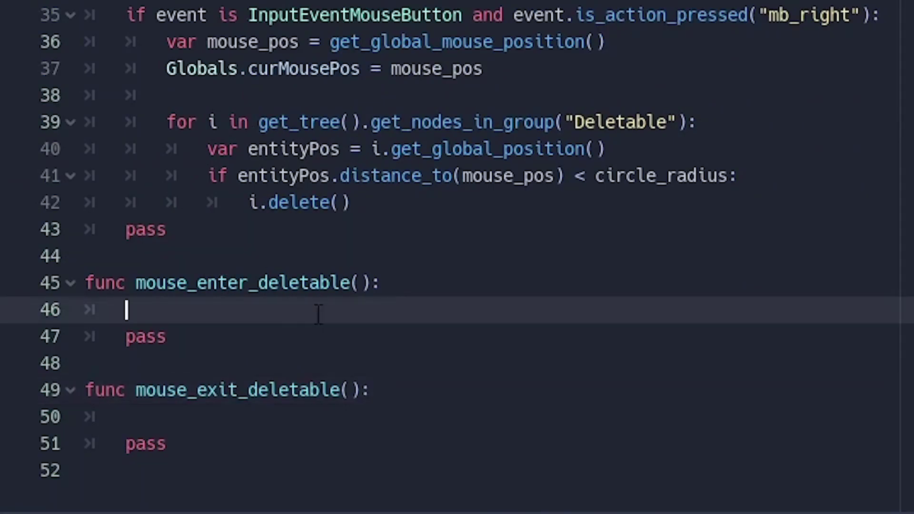
key(Down)
key(Down)
key(Down)
key(Down)
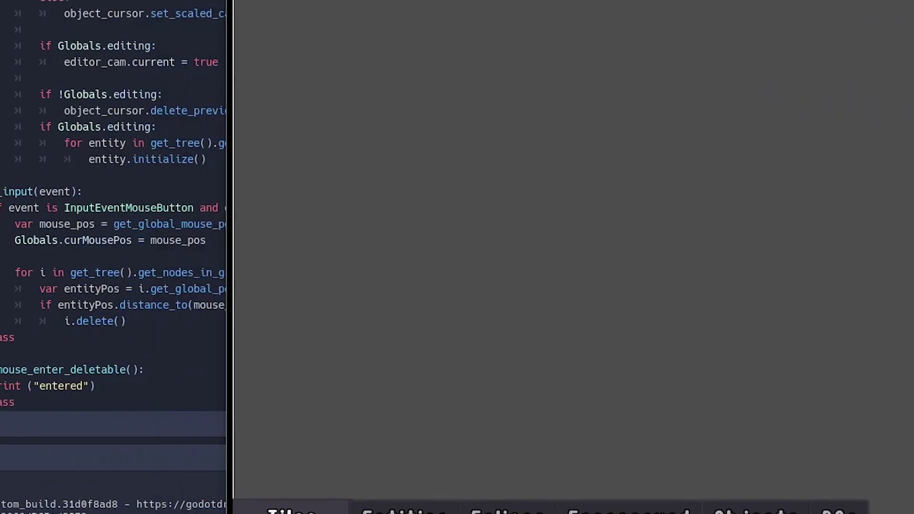
- Place a foliage bush in the running level, delete it again, and pan across the map
click(474, 298)
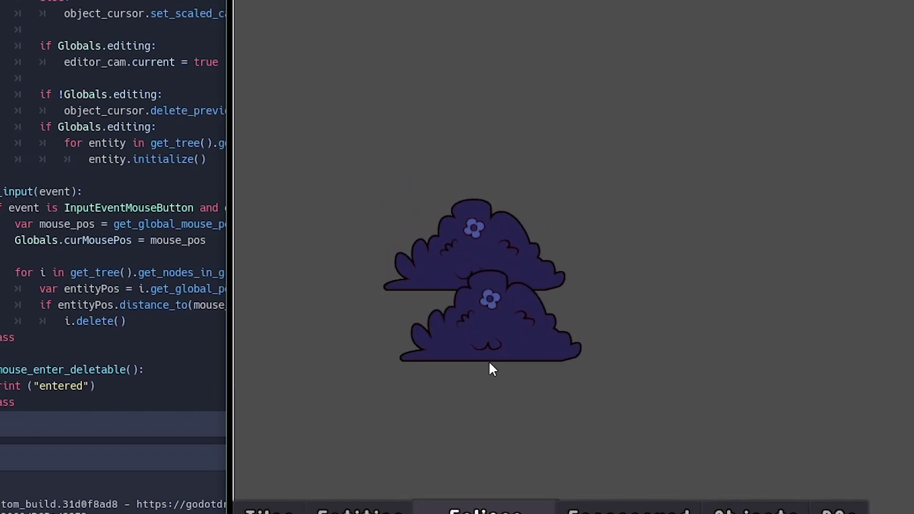
scroll(502, 237, down, 3)
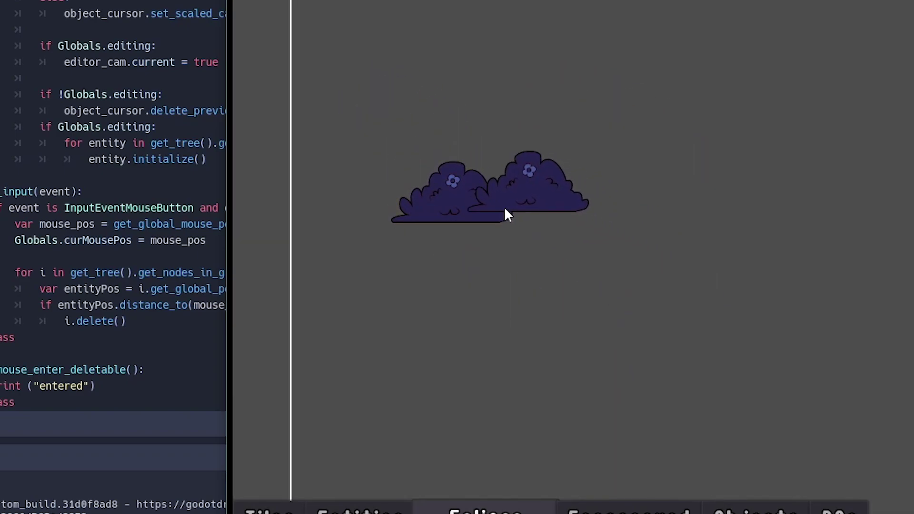
right_click(453, 212)
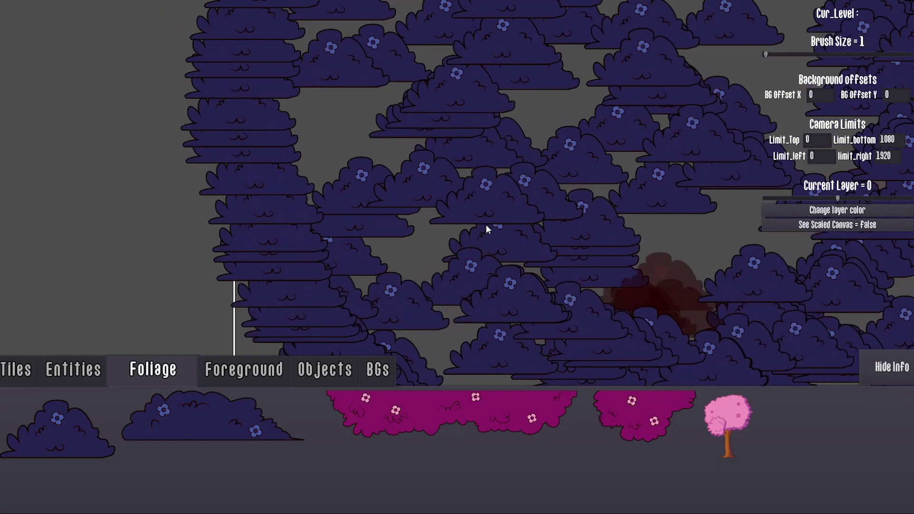
key(Right)
key(Up)
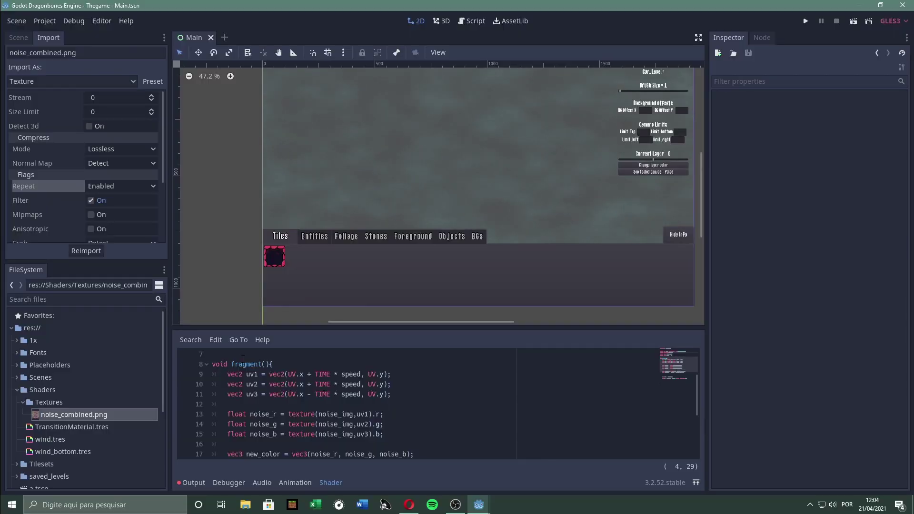
- Scroll the noise shader to its speed uniform and pan around the running level
scroll(306, 375, up, 2)
key(Down)
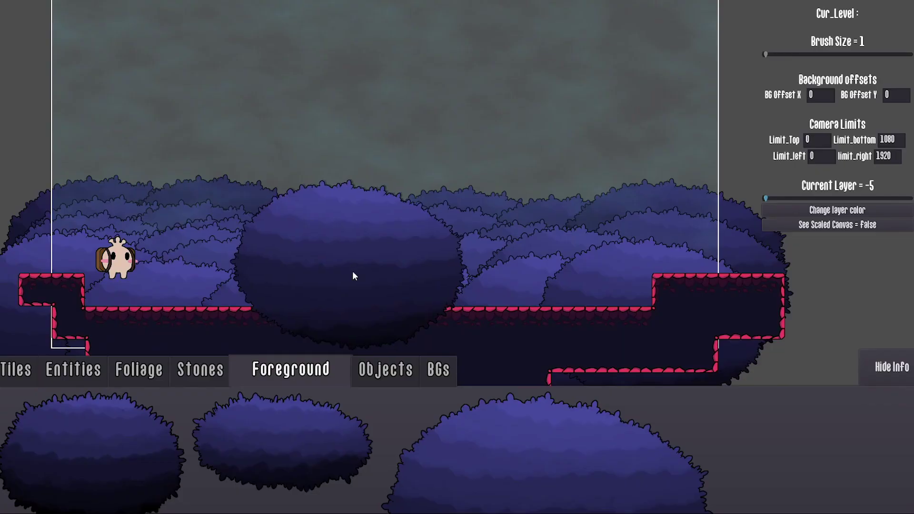
mouse_move(353, 275)
mouse_down()
mouse_move(531, 286)
mouse_move(624, 266)
mouse_move(581, 349)
mouse_up()
key(Right)
key(Up)
- Switch to play mode, run the character right across the floor, then return to the editor
key(Escape)
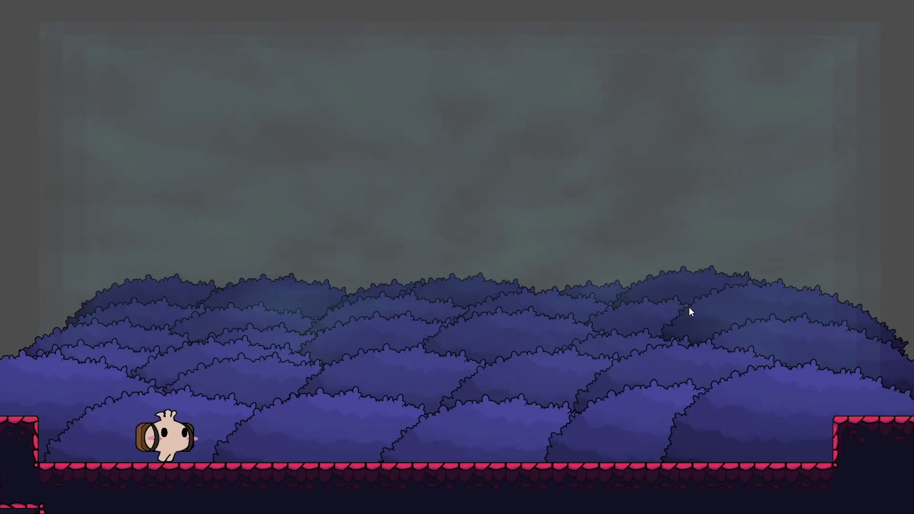
key(Right)
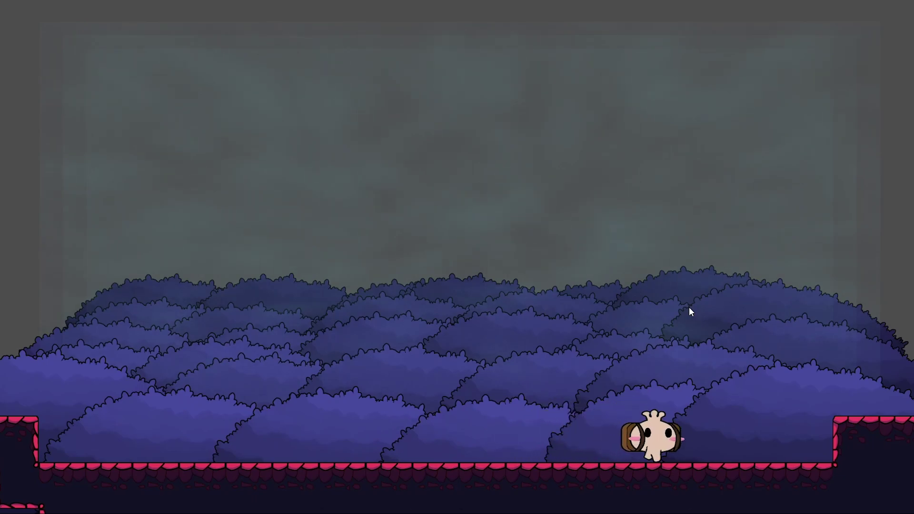
key(Up)
key(Escape)
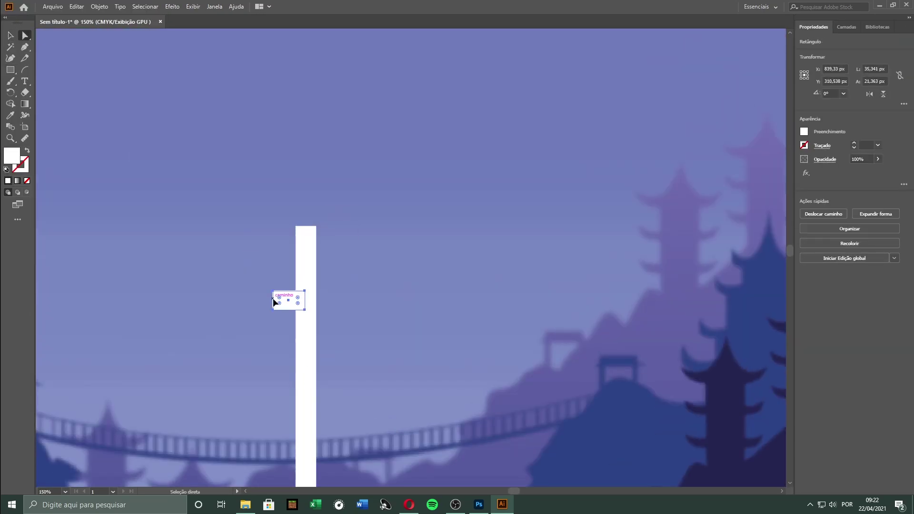
- Rotate the second white rectangle to 315° to form the slanted roof beam
drag(449, 147, 433, 143)
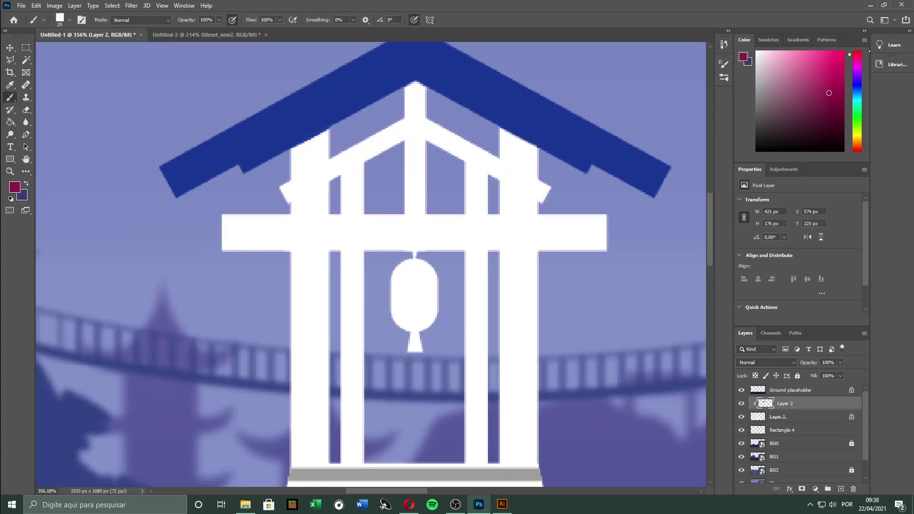
- Paint the shrine's white pillars, beams and central peak dark red
mouse_move(329, 333)
mouse_down()
mouse_move(276, 310)
mouse_move(521, 418)
mouse_up()
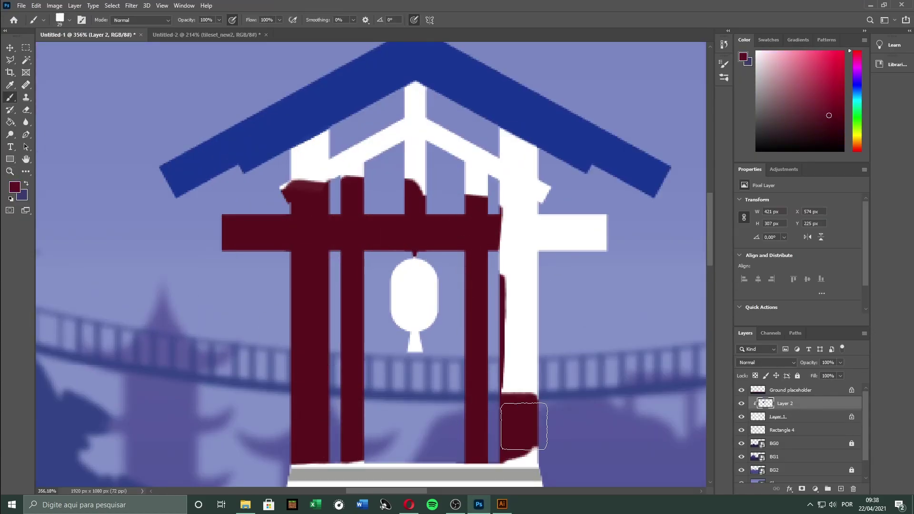
alt+scroll(229, 262, up, 5)
right_click(393, 171)
drag(393, 171, 452, 143)
- Paste the stairs, place them under the shrine, and merge them down into Layer 2
click(88, 35)
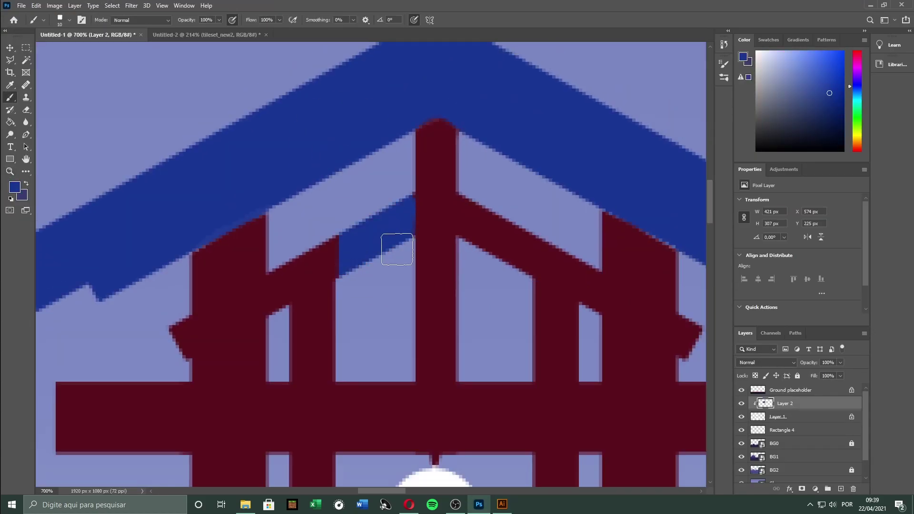
alt+scroll(279, 284, up, 5)
alt+scroll(279, 284, down, 5)
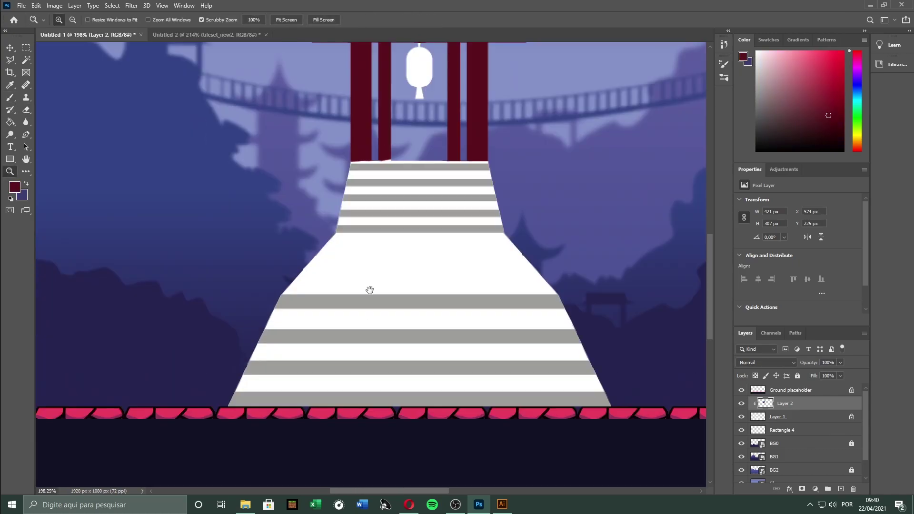
drag(483, 271, 553, 302)
key(Return)
right_click(781, 403)
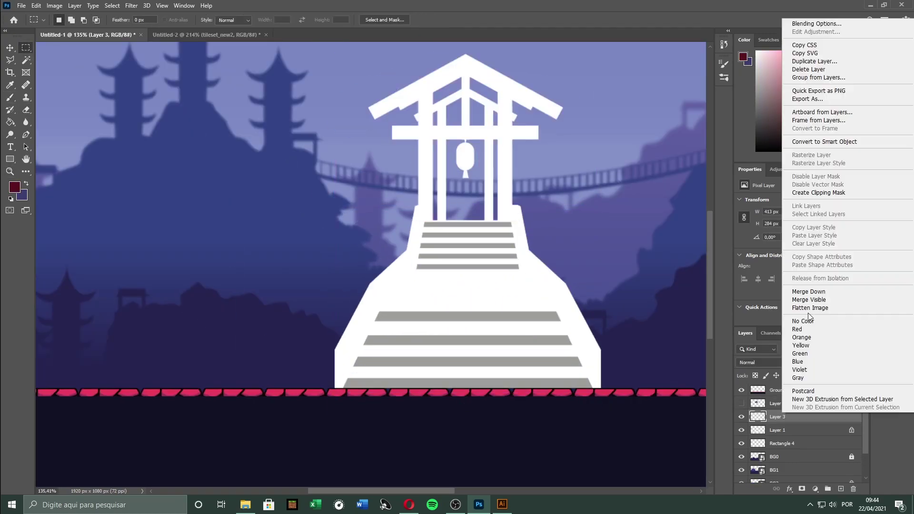
click(800, 400)
- Brush light grey strokes along the stair edge and down the stairs' left side
alt+scroll(467, 214, up, 5)
key(b)
drag(214, 220, 250, 207)
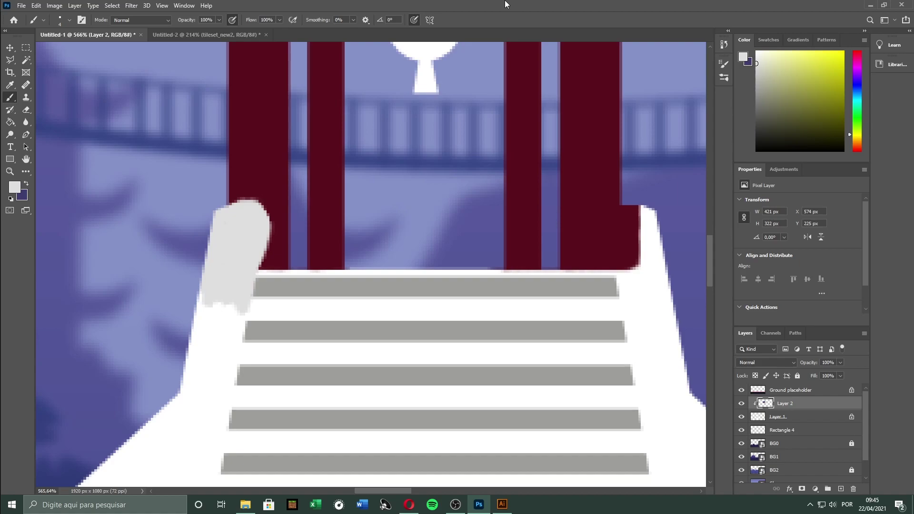
scroll(271, 260, down, 5)
ctrl+scroll(271, 260, left, 3)
shift+click(178, 435)
alt+scroll(334, 254, down, 2)
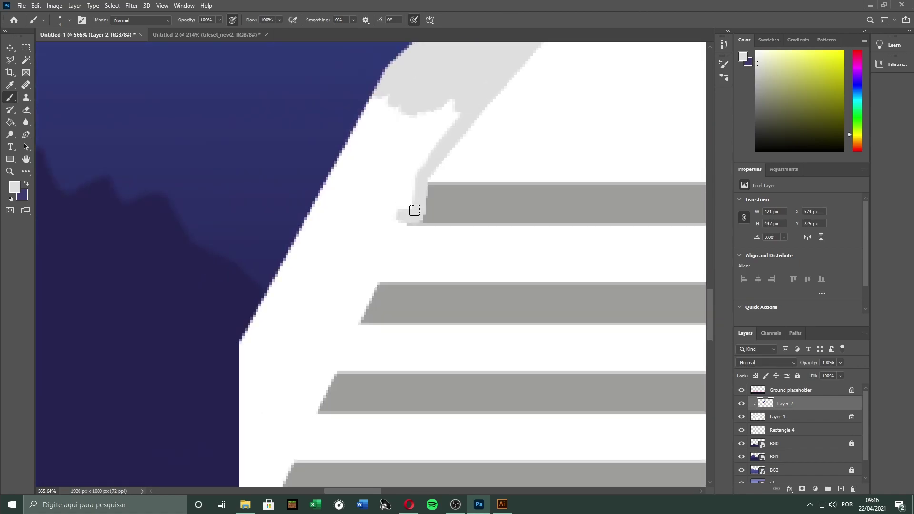
alt+scroll(389, 198, down, 2)
drag(389, 198, 305, 304)
alt+scroll(357, 324, up, 3)
drag(357, 324, 285, 400)
alt+scroll(314, 423, up, 2)
alt+scroll(313, 423, down, 4)
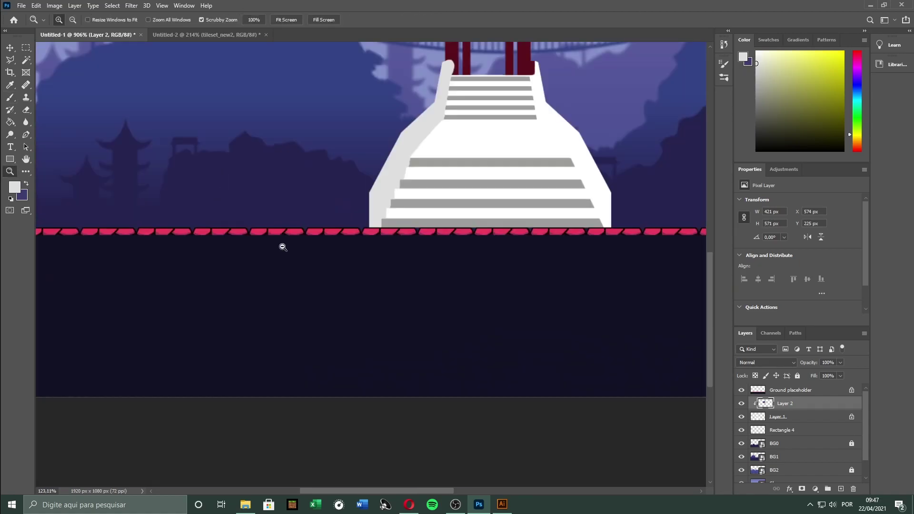
alt+scroll(281, 245, up, 3)
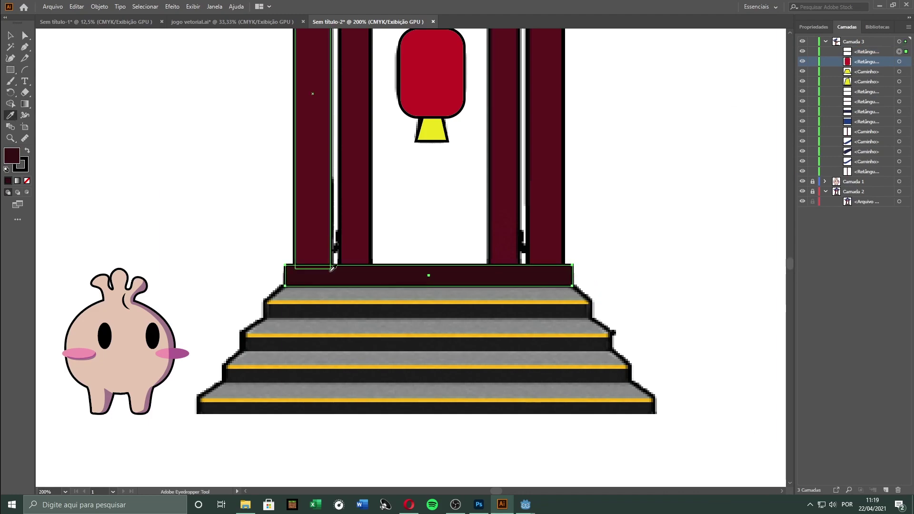
- Move the dark bar lower onto the stairs
key(v)
click(469, 286)
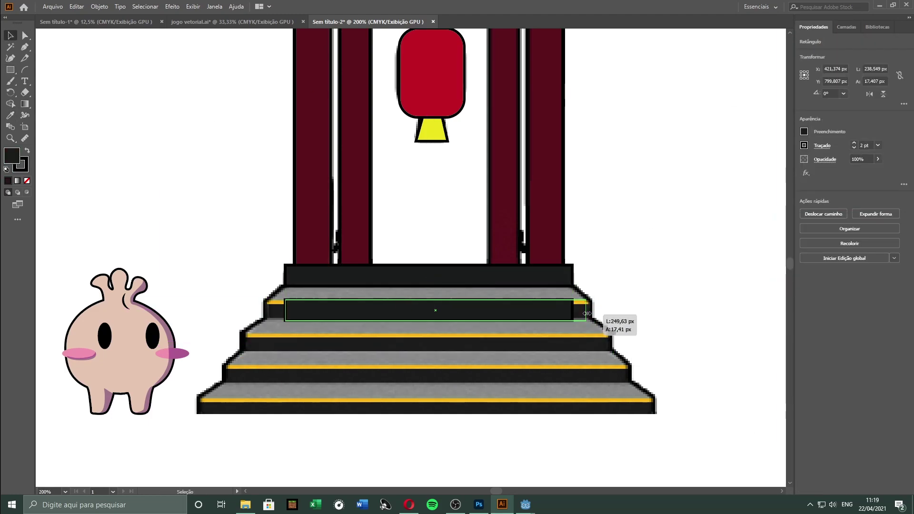
drag(557, 386, 548, 400)
click(536, 421)
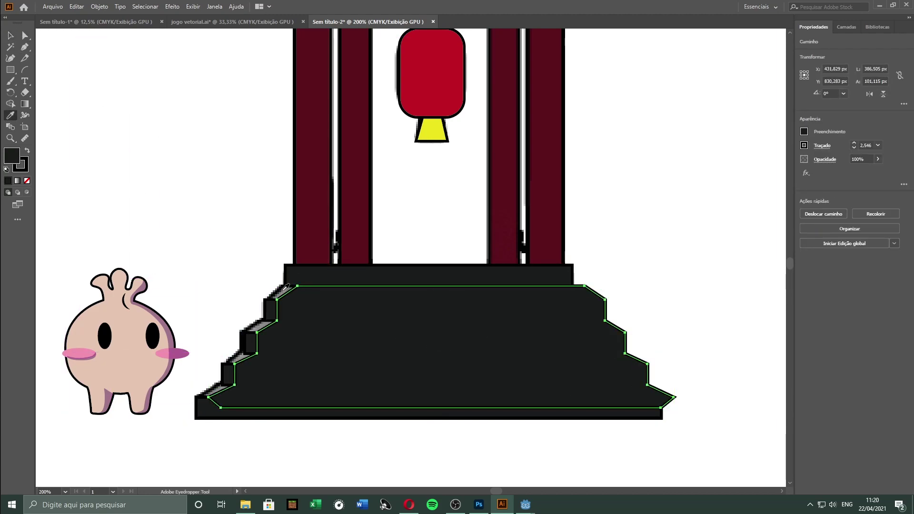
- Fill the stair backing shape grey, send it behind the dark steps, and select all the artwork
click(283, 290)
key(ctrl+shift+bracketleft)
key(ctrl+0)
key(v)
key(ctrl+a)
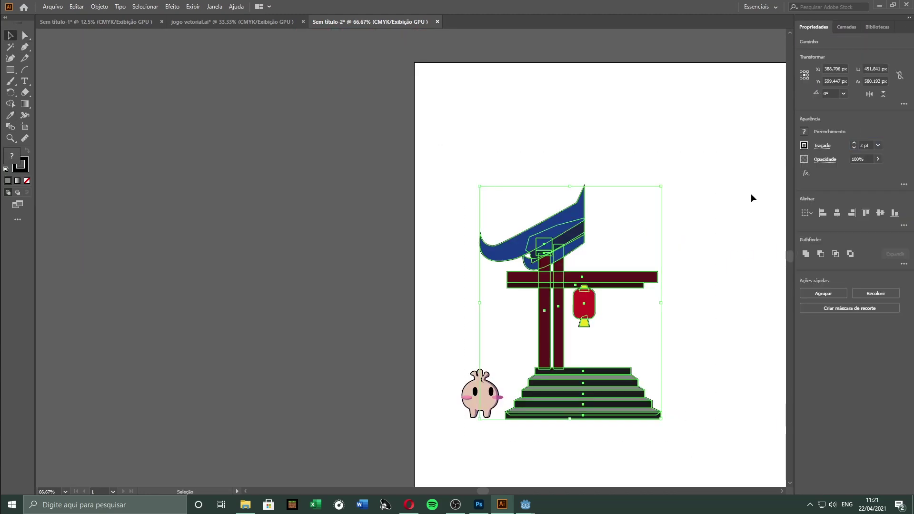
- Open the options for the selected shrine artwork, then scroll and drag in the view around the stepped hill
right_click(634, 278)
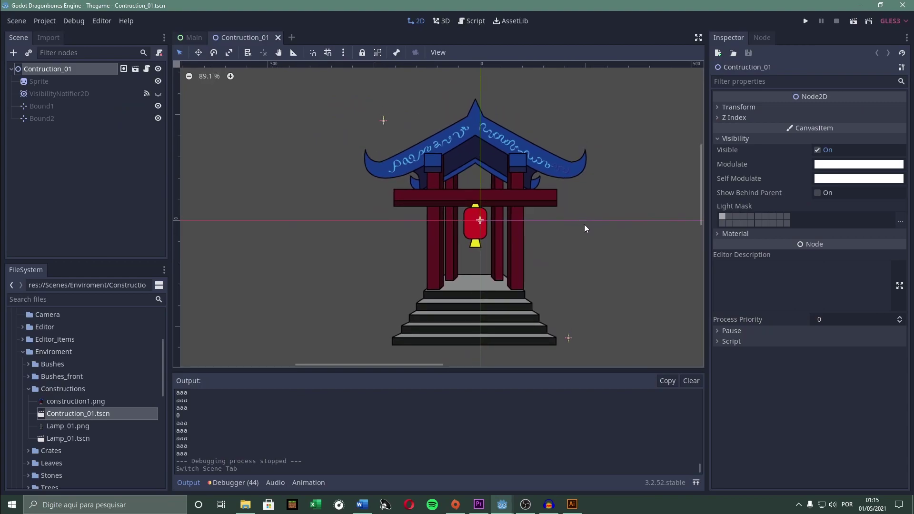
scroll(585, 229, down, 2)
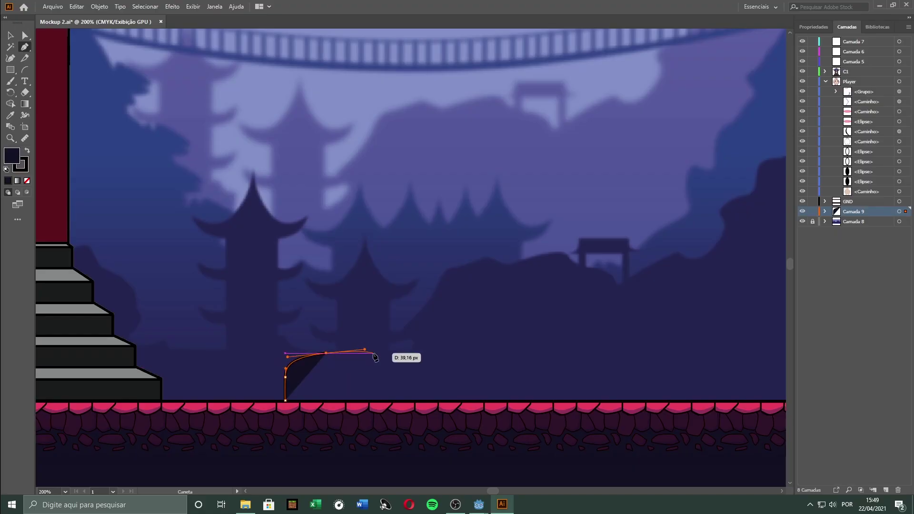
drag(375, 358, 387, 324)
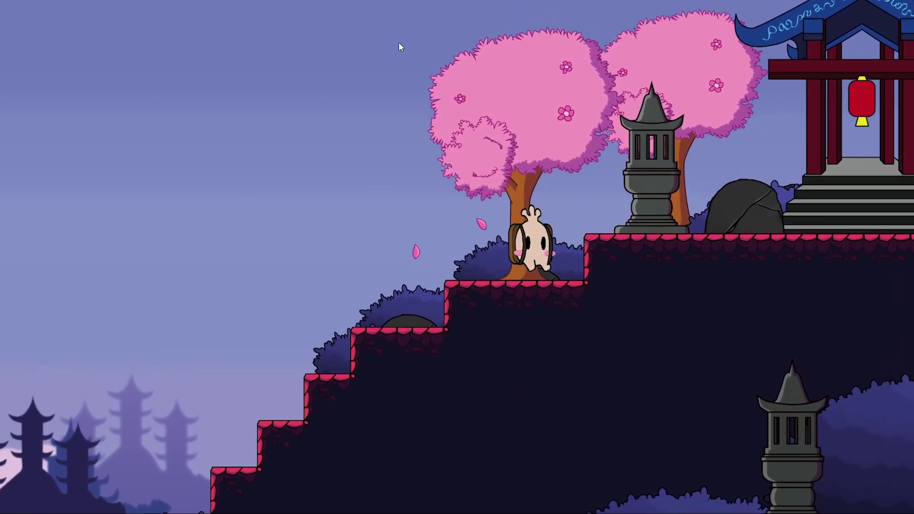
- Play the level, walking right down the tiled stairs, jumping back up and turning left
key(Right)
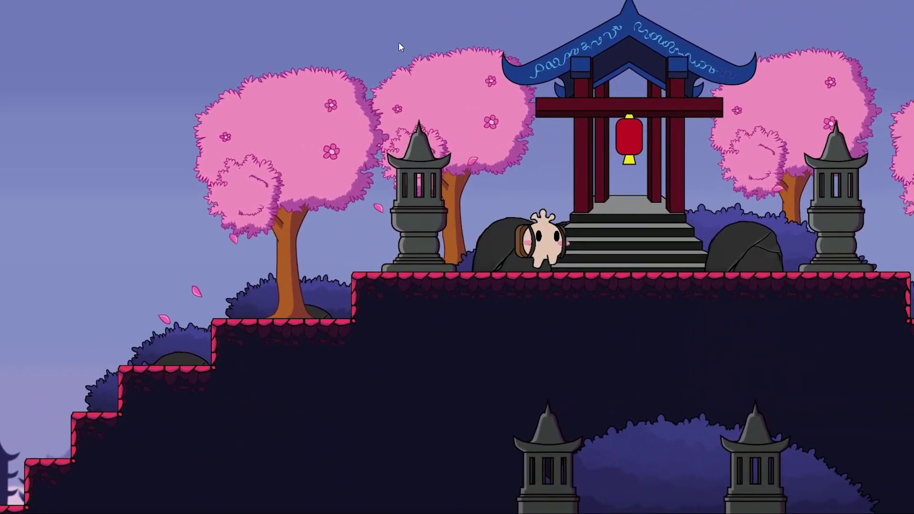
key(Right)
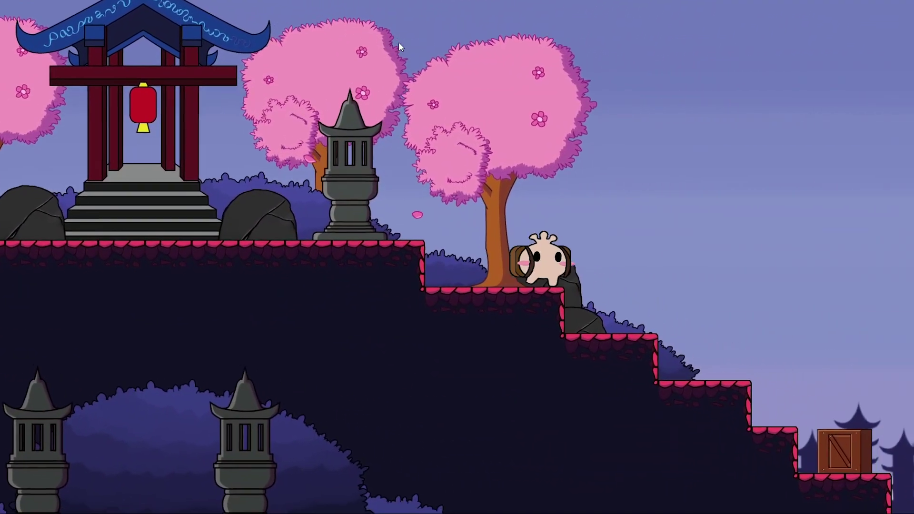
key(Right)
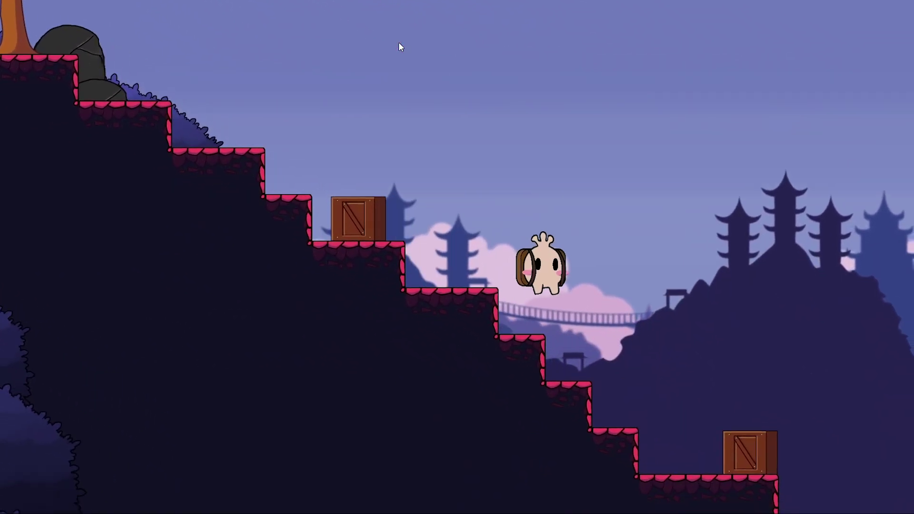
key(space)
key(Left)
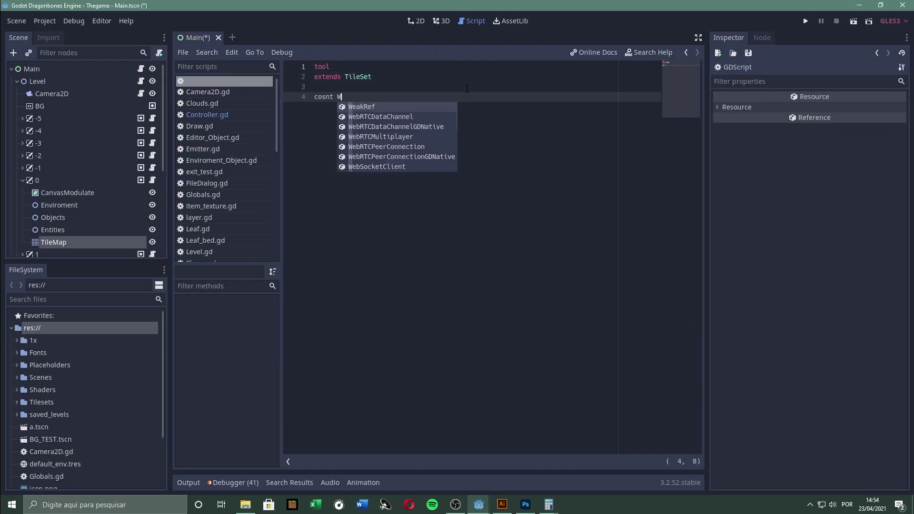
- Complete 'const TILESET1 = 0' in the tileset script and save it
text(ILESET1 = 0)
key(Return)
key(ctrl+s)
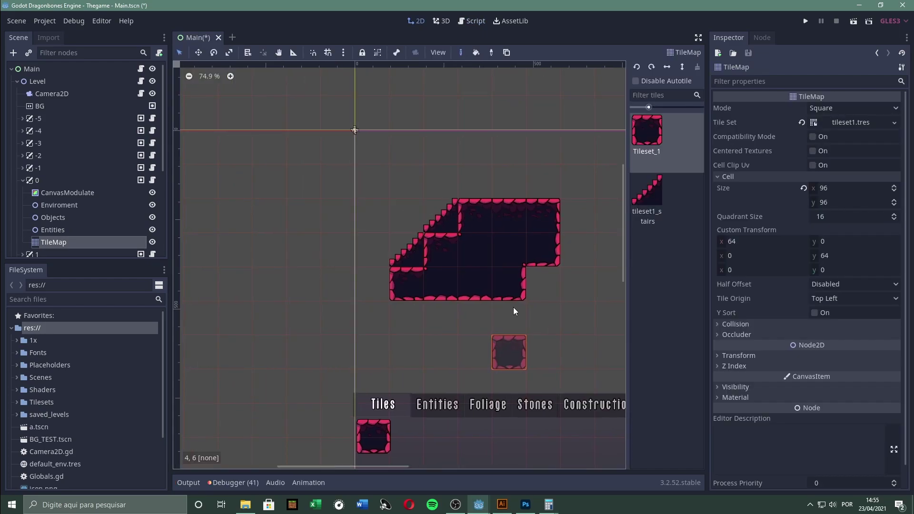
- Select the plain Tileset_1 tile and paint it at cell 7,2 beside the stairs
click(647, 130)
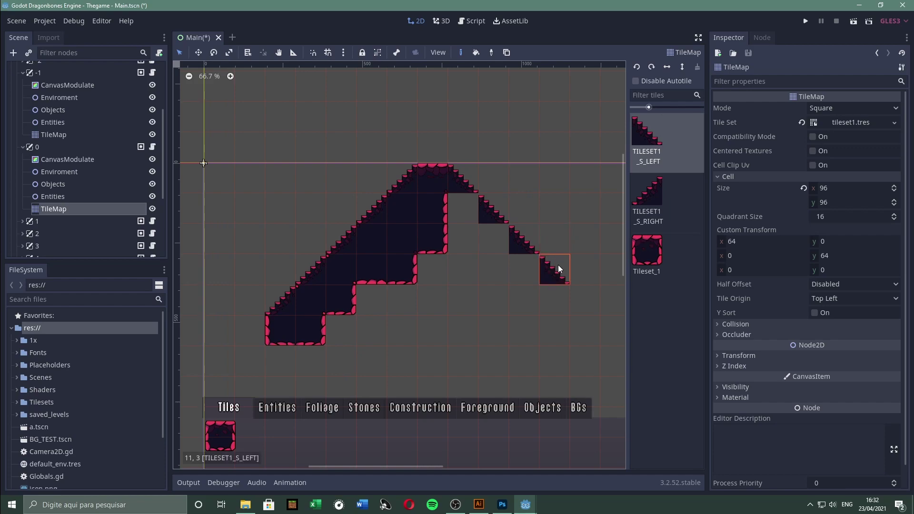
click(633, 276)
click(435, 228)
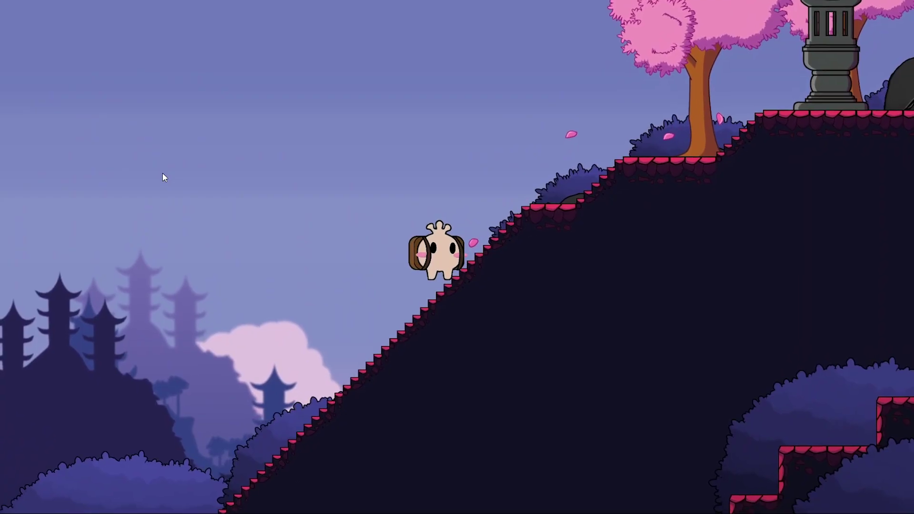
key(Left)
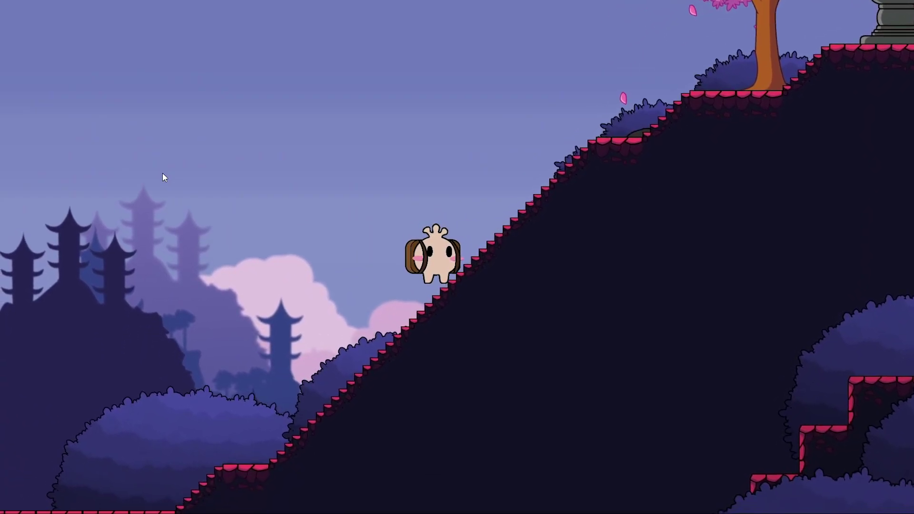
key(Left)
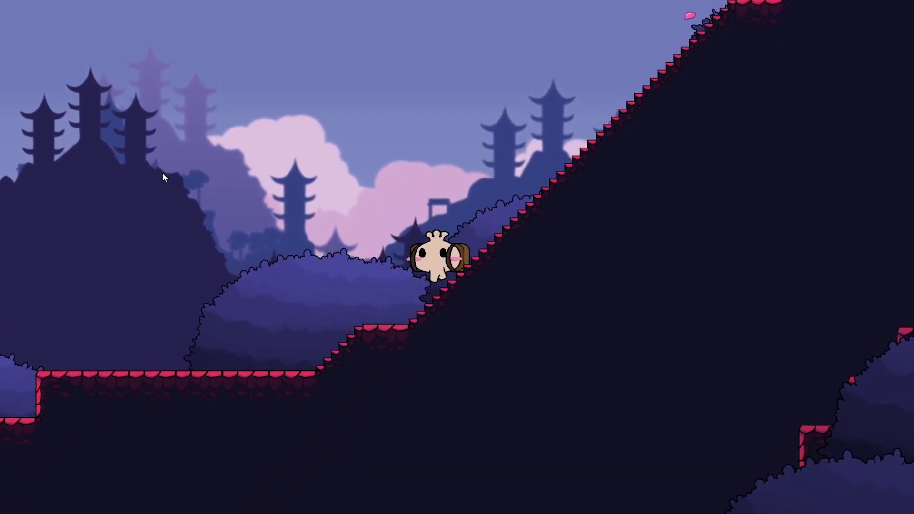
key(Right)
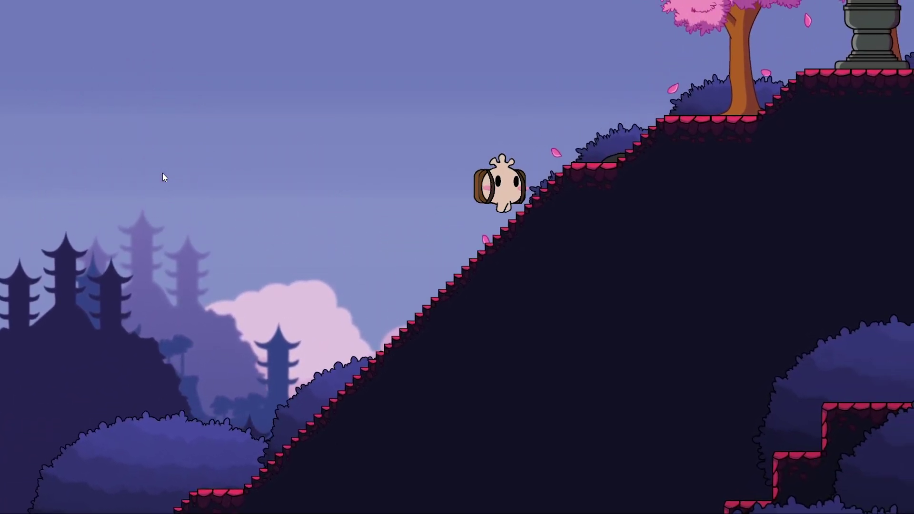
key(Left)
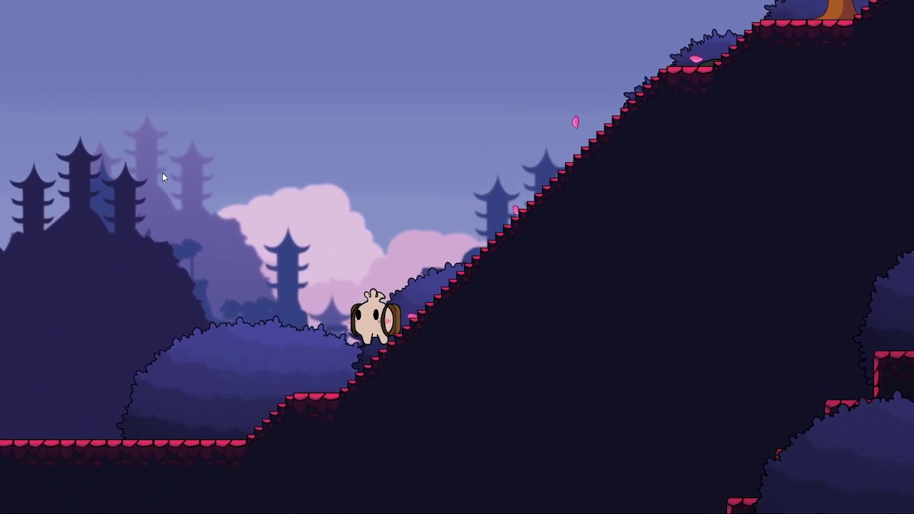
key(Right)
key(Right)
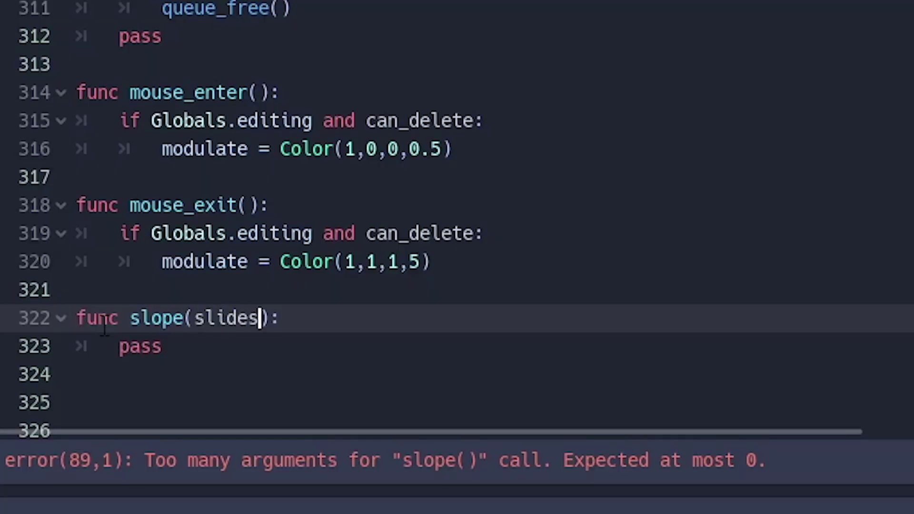
- Type ': int' in slope() and add 'for i in slides:' with 'var touched = get_slide_collision(i)'
text(: int):)
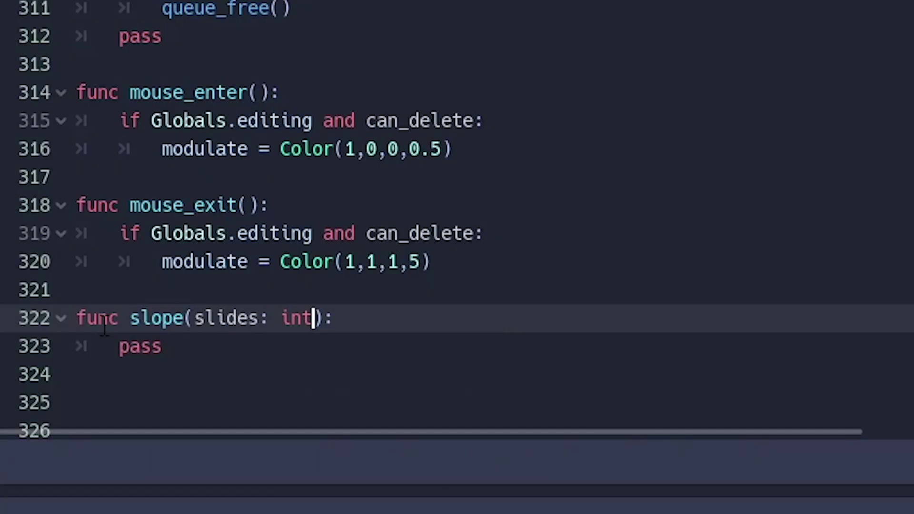
key(End)
key(Return)
text(for i in slides:)
key(Return)
text(var touched = get_slide_collision(i))
key(Return)
key(Return)
key(Return)
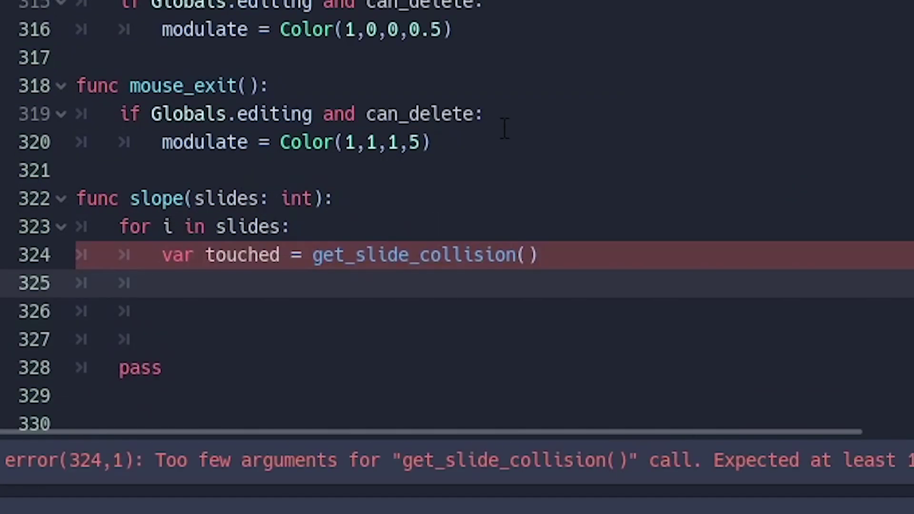
key(Up)
key(Up)
key(Up)
key(End)
key(Left)
text(i)
key(ctrl+s)
- Add the 'and touched.motion.x !=0:' floor condition setting 'motion.y = touched.normal.y'
key(Down)
key(Down)
text(and touched.)
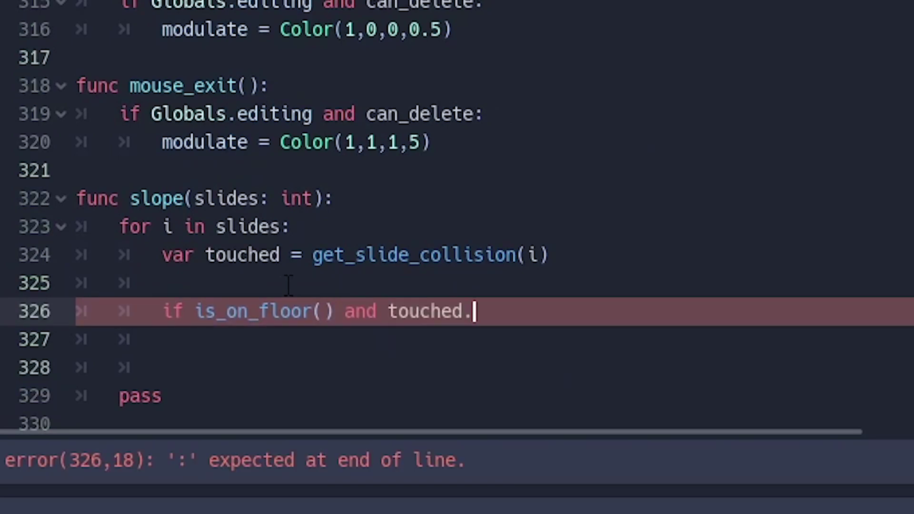
text(motion.x !=0:)
key(Return)
text(motion.y = touched.n)
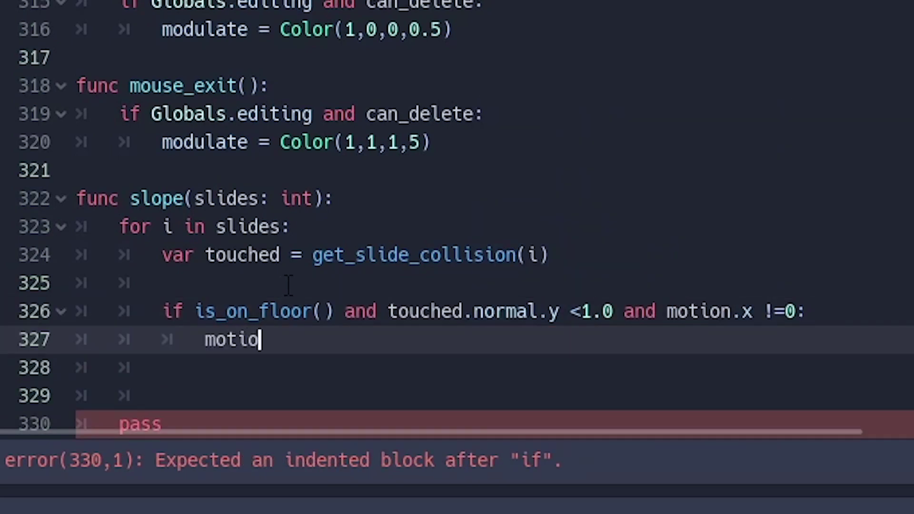
text(ormal.y)
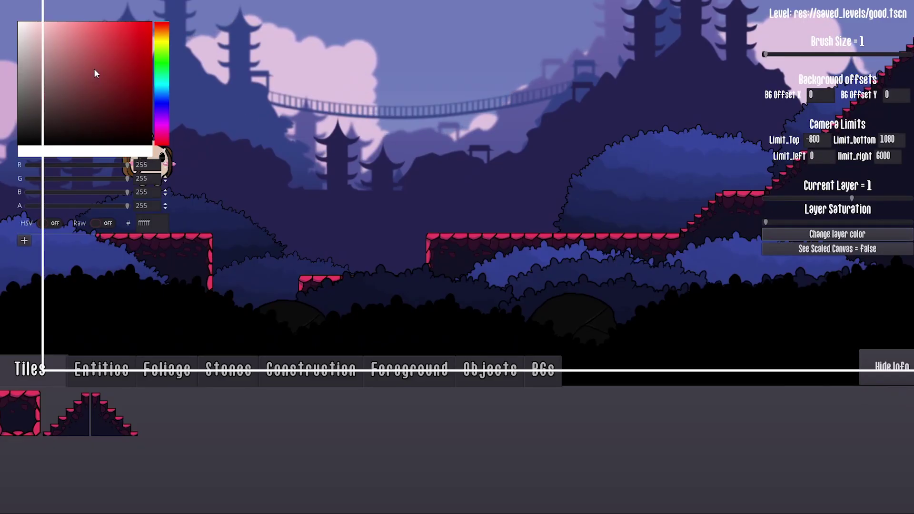
- Tint the current layer red, increase its Layer Depth, and start walking right toward the slope
mouse_move(94, 72)
mouse_down()
mouse_move(131, 35)
mouse_move(167, 58)
mouse_up()
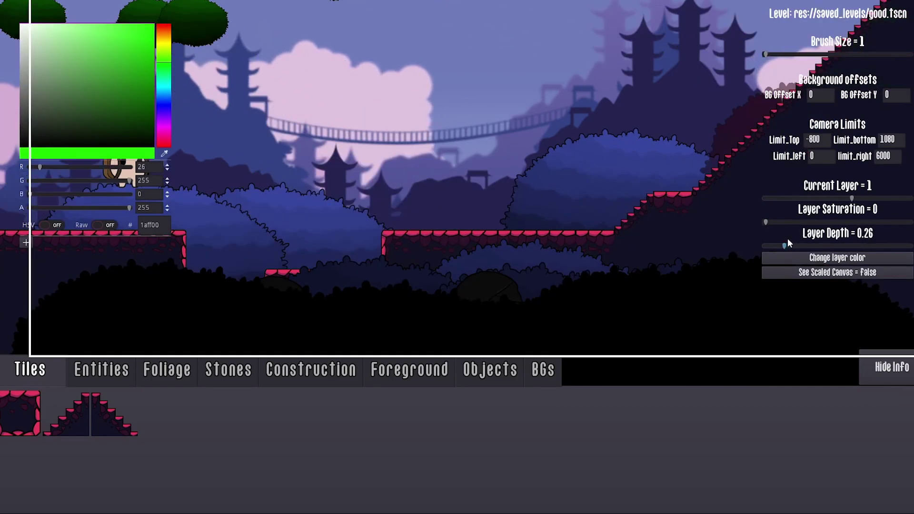
drag(787, 244, 834, 242)
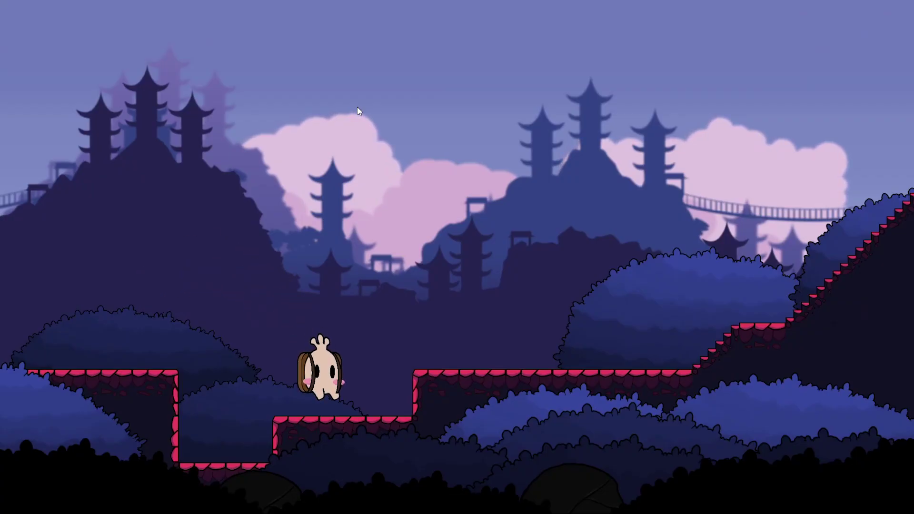
key(Right)
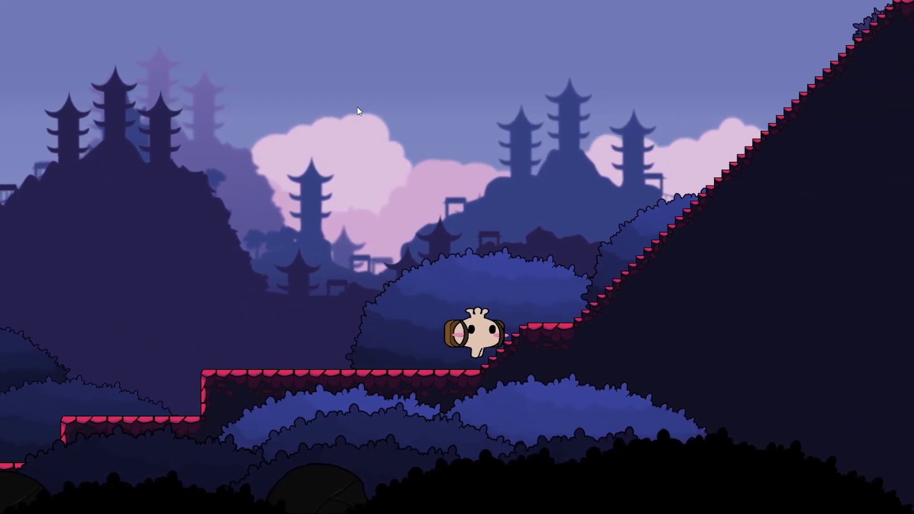
- Climb the slope to the shrine plateau, cross the steps, and descend the far slope past the crates
key(Right)
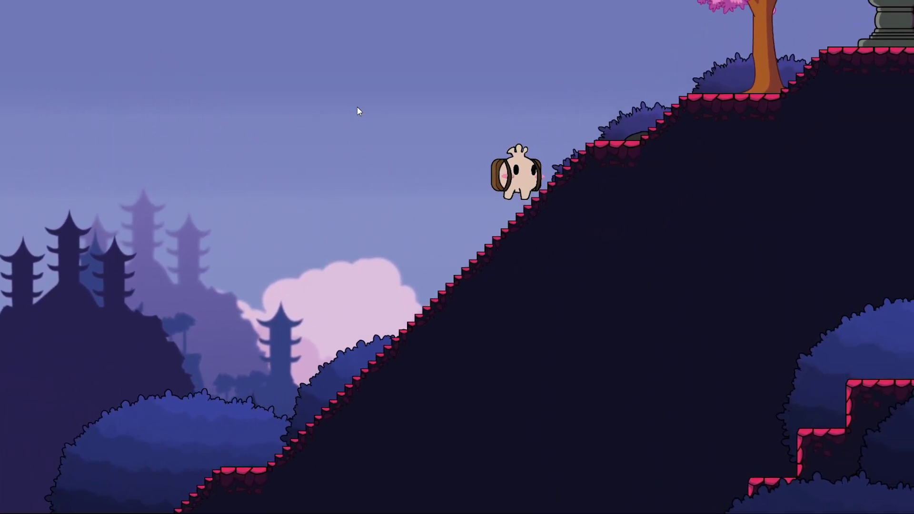
key(Right)
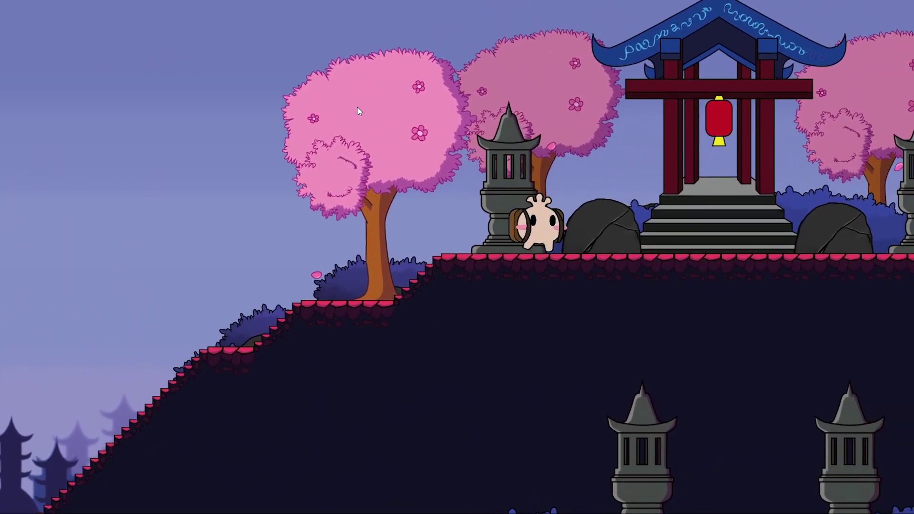
key(Right)
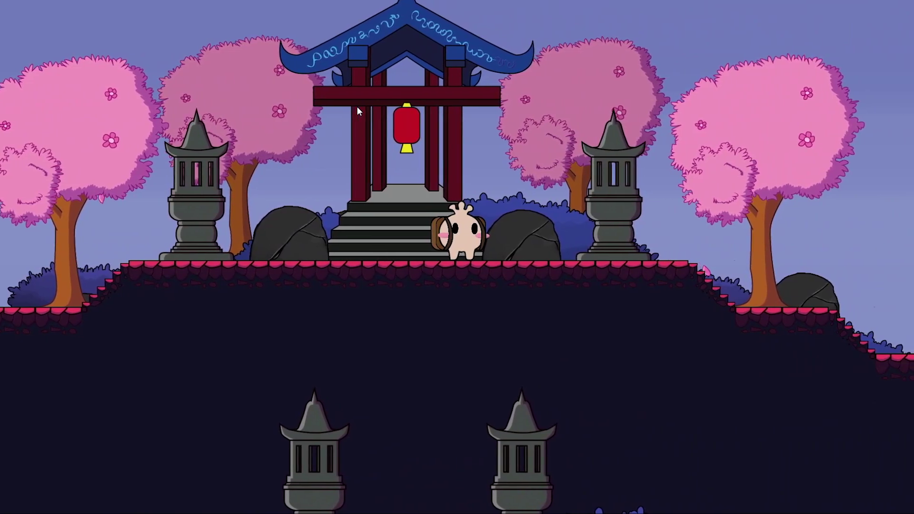
key(Left)
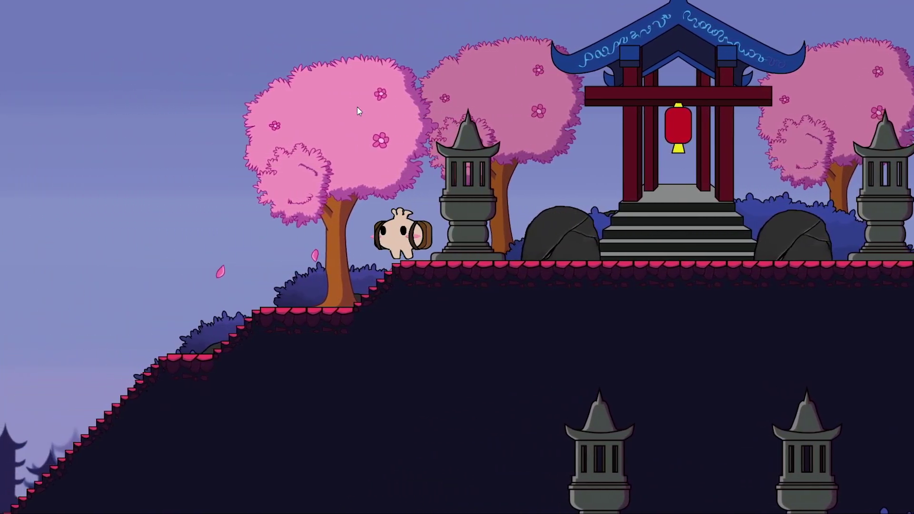
key(Right)
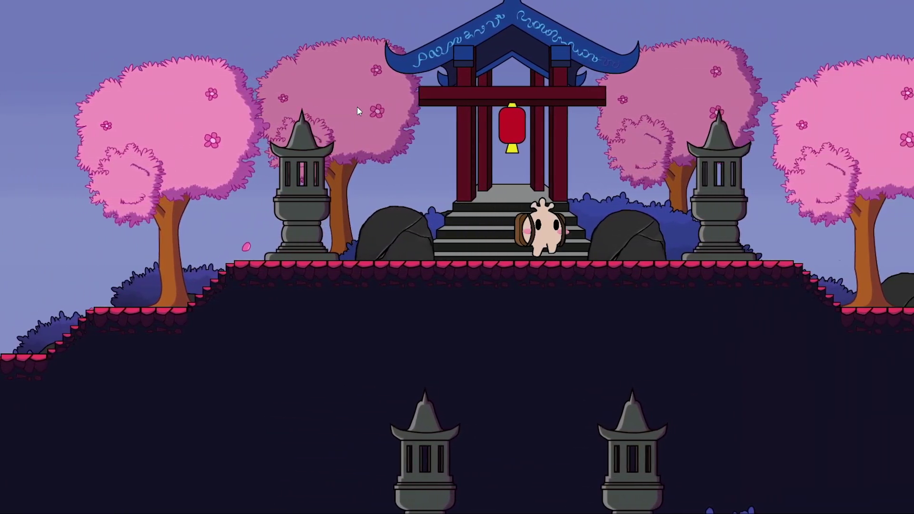
key(Right)
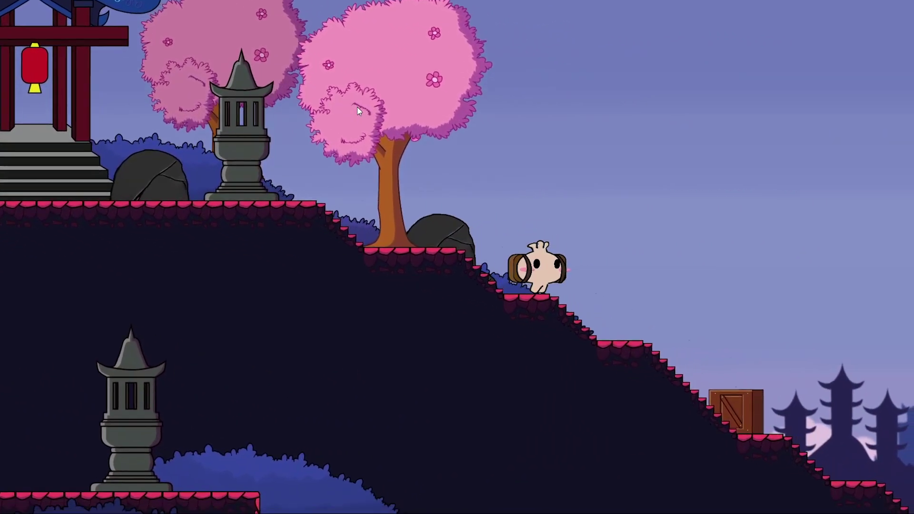
key(Right)
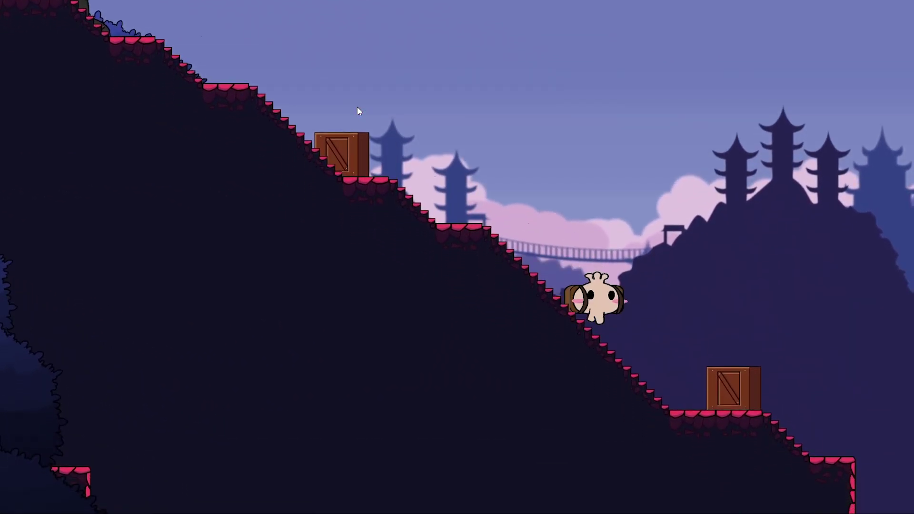
key(Left)
- Return to the level editor and show the Foreground bush pieces
key(Tab)
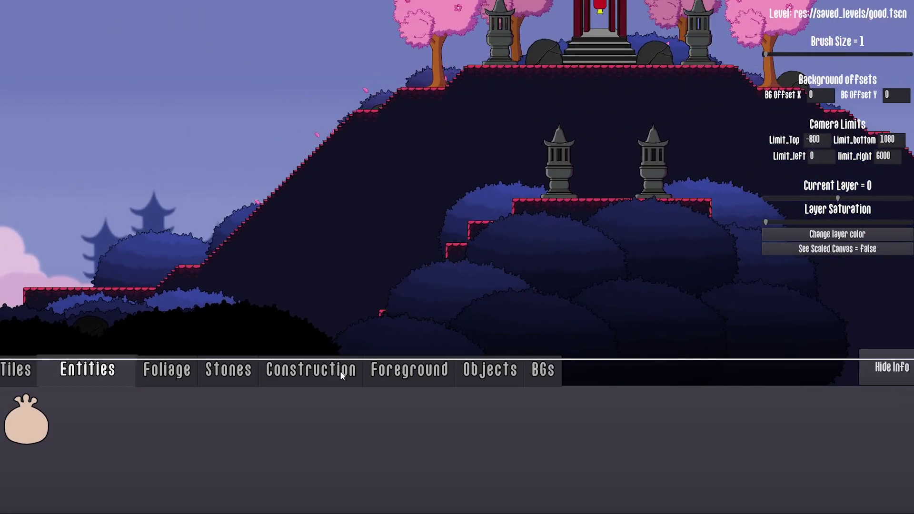
click(404, 372)
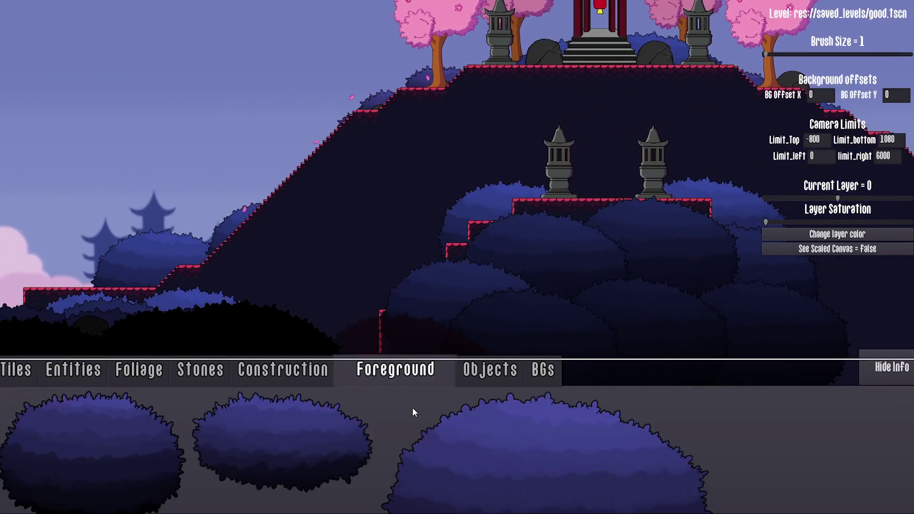